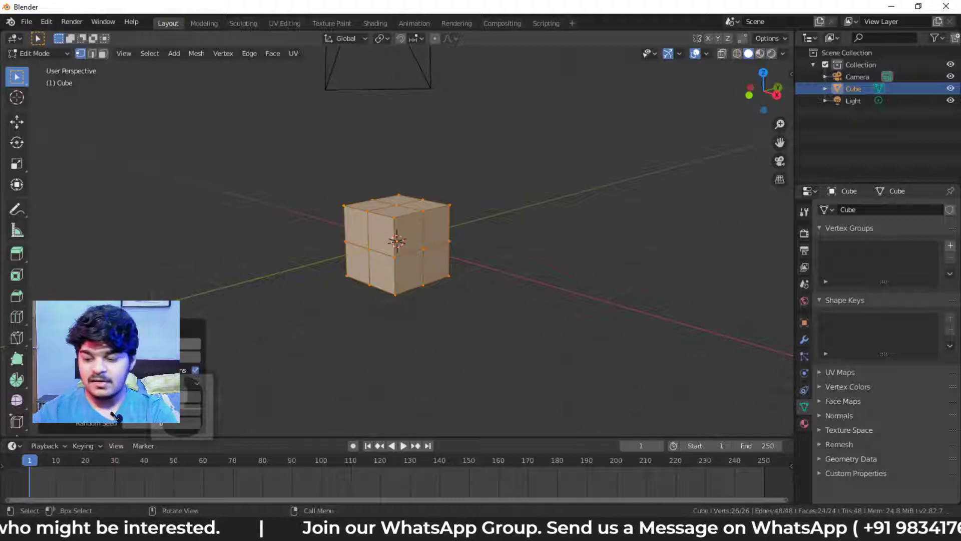
Subdivide all faces of the cube with 10 cuts and clear the vertex selection.
click(162, 343)
text(10)
key(Return)
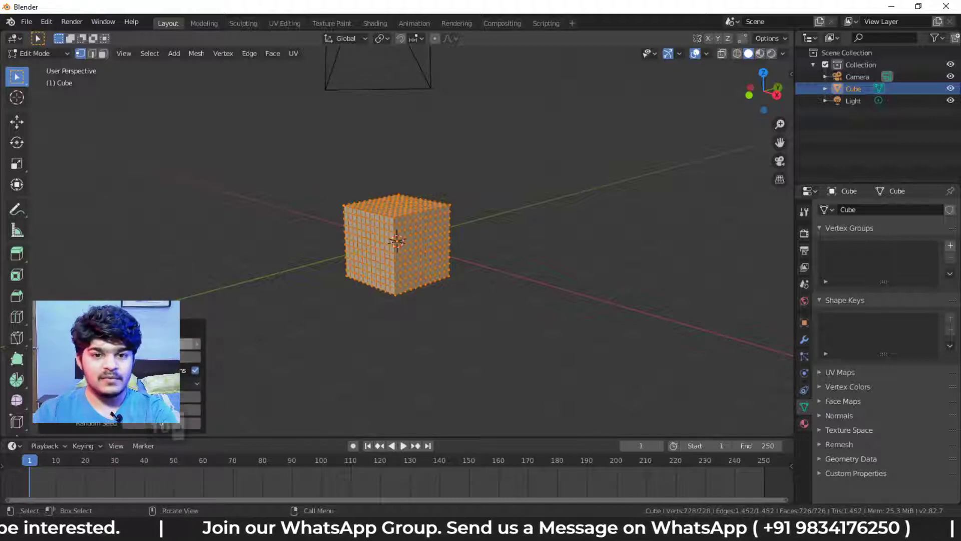
click(335, 175)
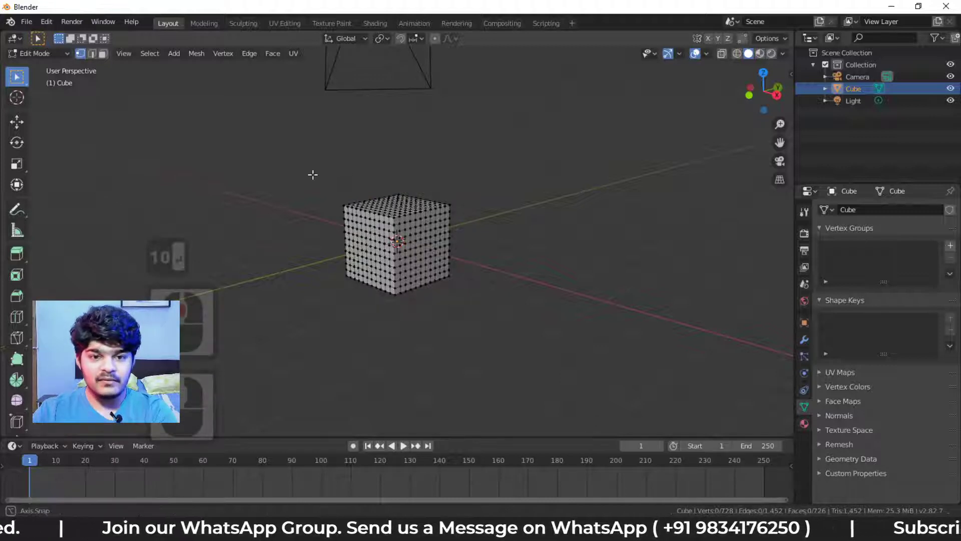
Inspect the subdivided cube from several angles in both Object Mode and Edit Mode.
middle_drag(312, 175, 356, 163)
key(Tab)
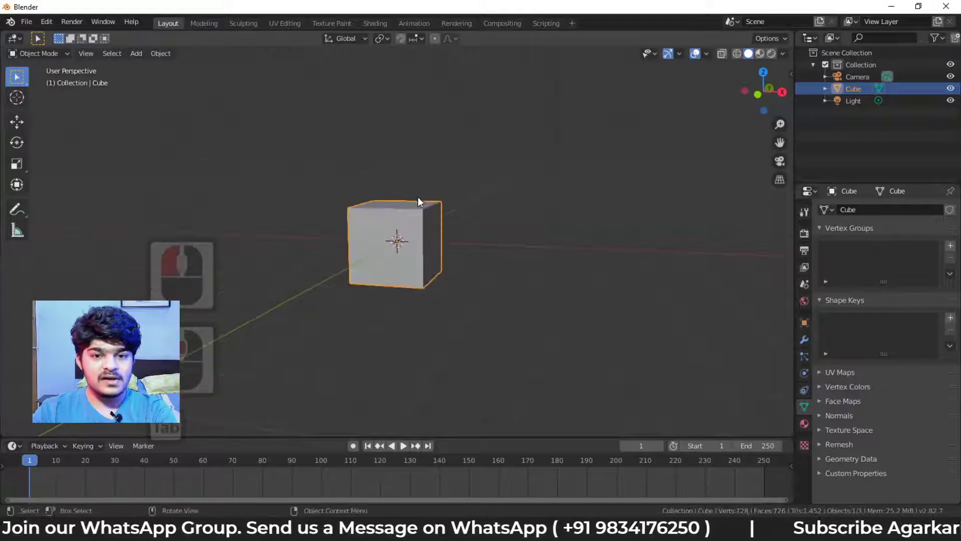
middle_drag(422, 193, 447, 224)
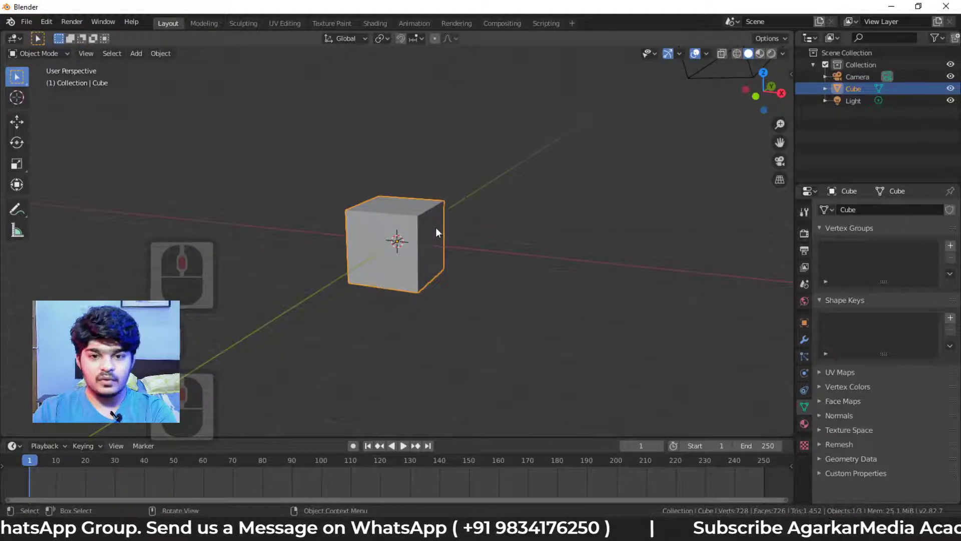
key(Tab)
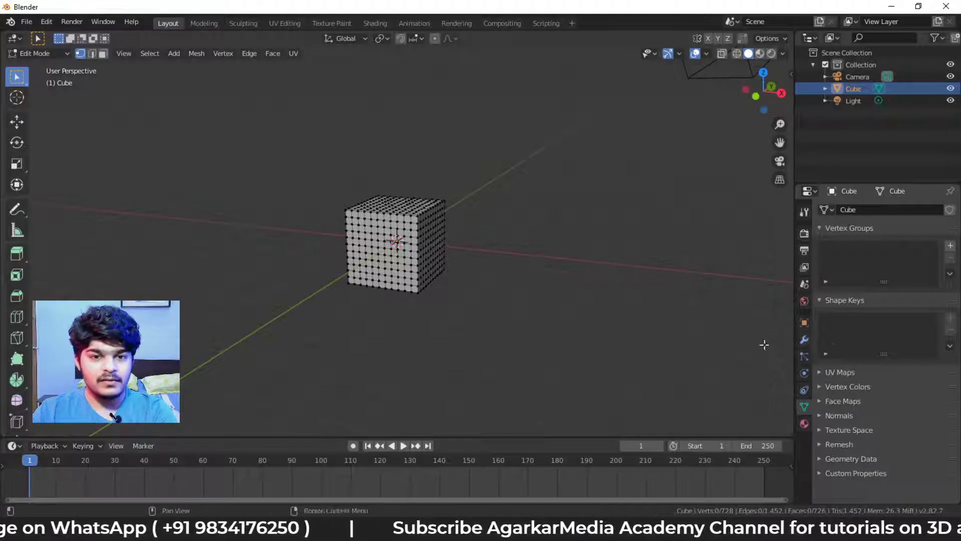
middle_drag(315, 180, 350, 178)
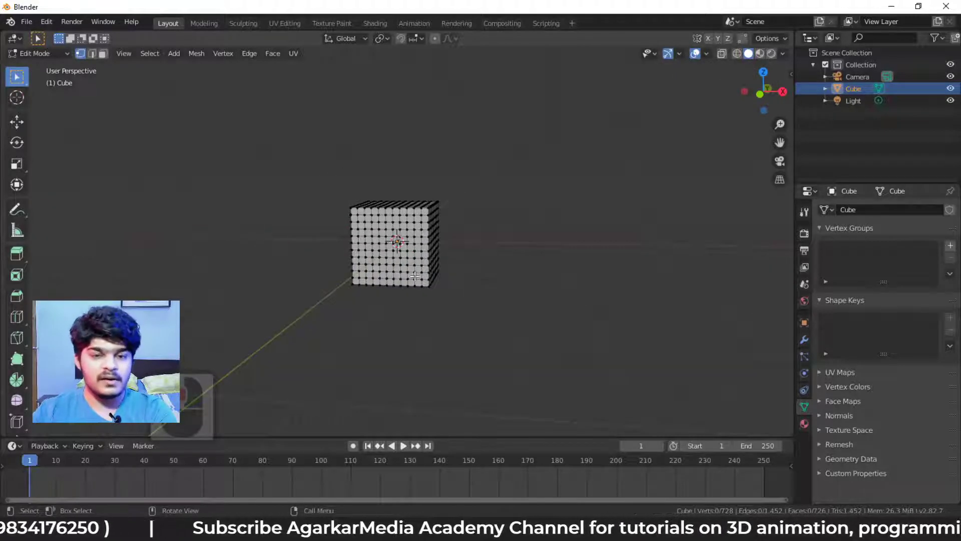
scroll(415, 275, up, 2)
middle_drag(414, 273, 294, 204)
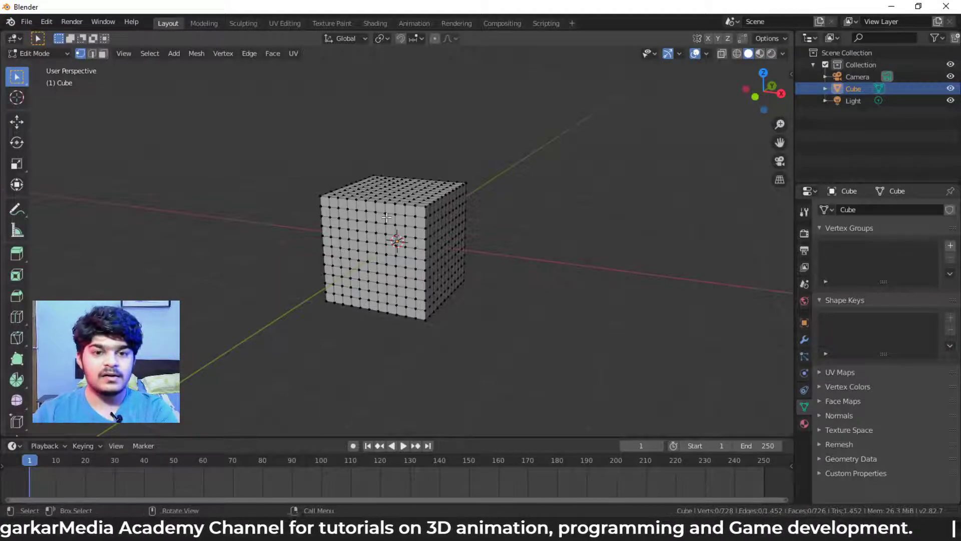
middle_drag(314, 191, 322, 187)
Select all of the cube's vertices, and add the base shape key to the cube in Object Mode.
key(a)
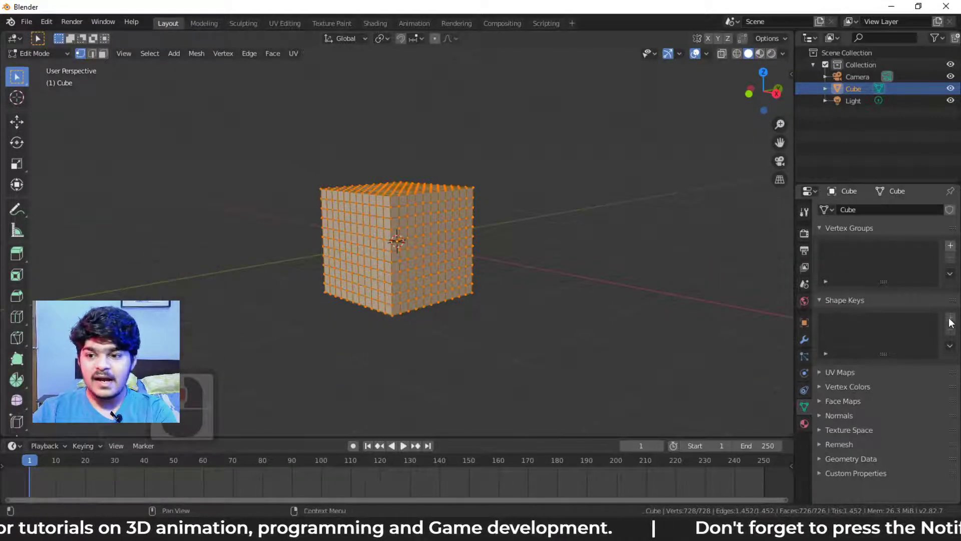
key(Tab)
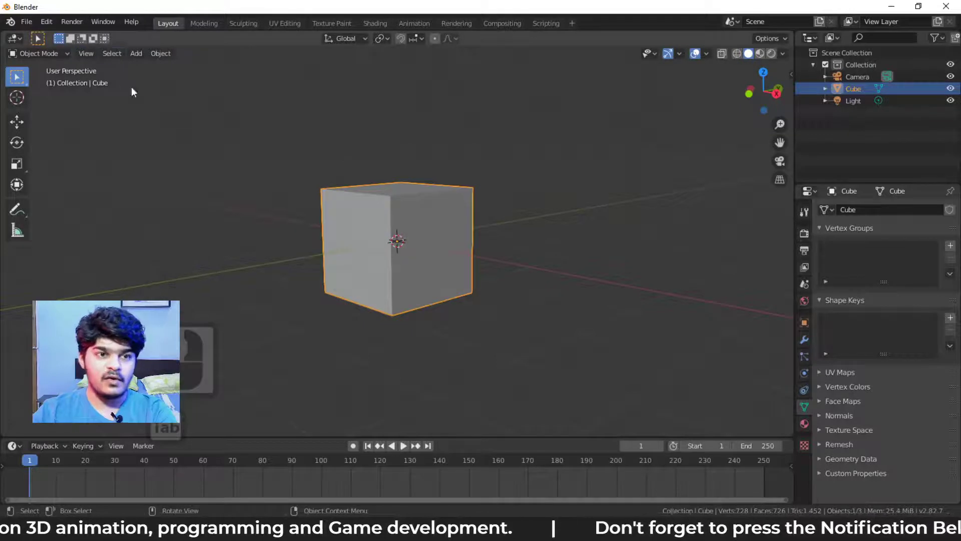
click(950, 318)
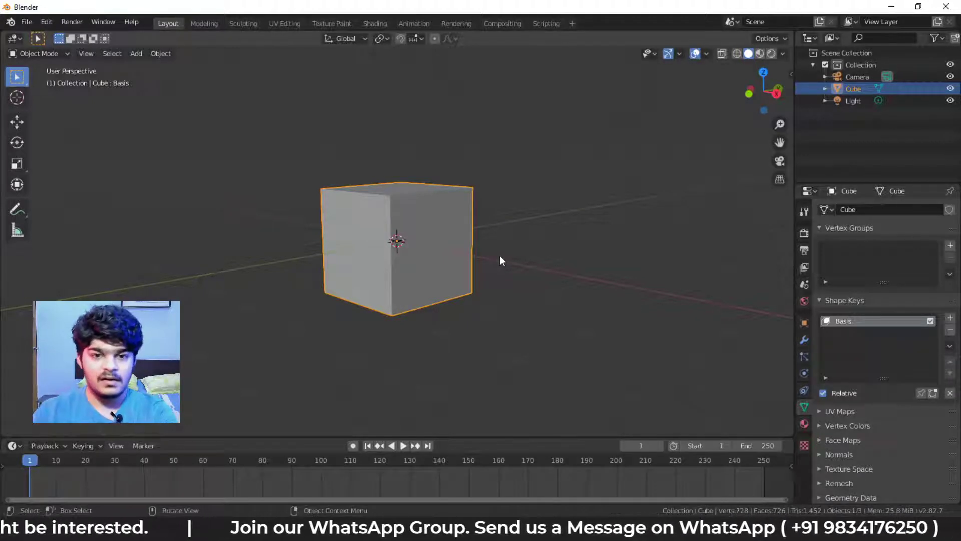
key(Tab)
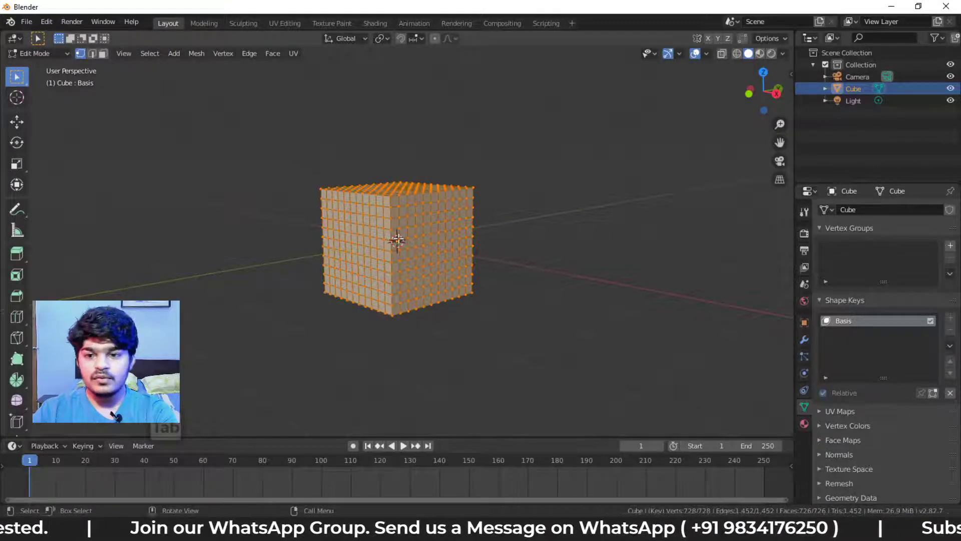
middle_drag(398, 239, 402, 232)
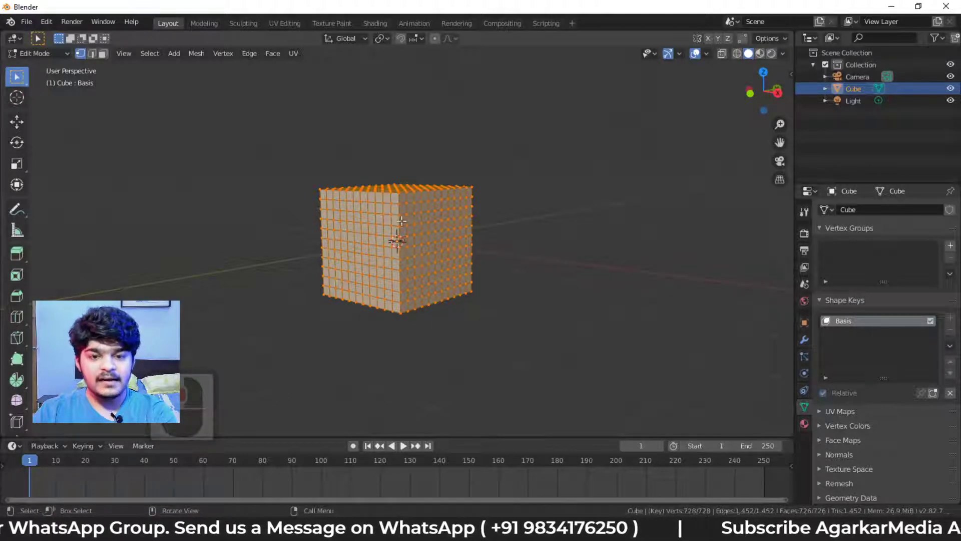
key(Tab)
key(Tab)
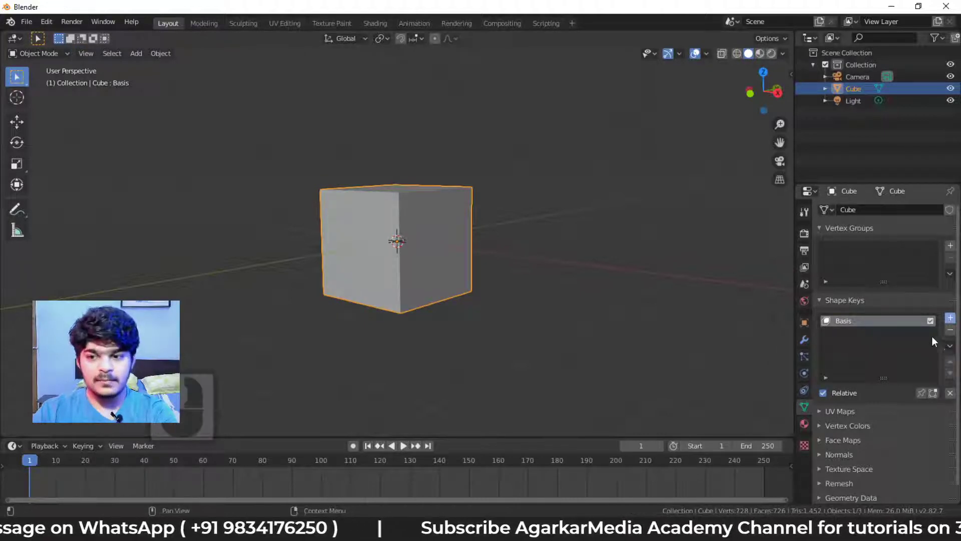
Add a second shape key to the cube and name it Sphere.
click(950, 318)
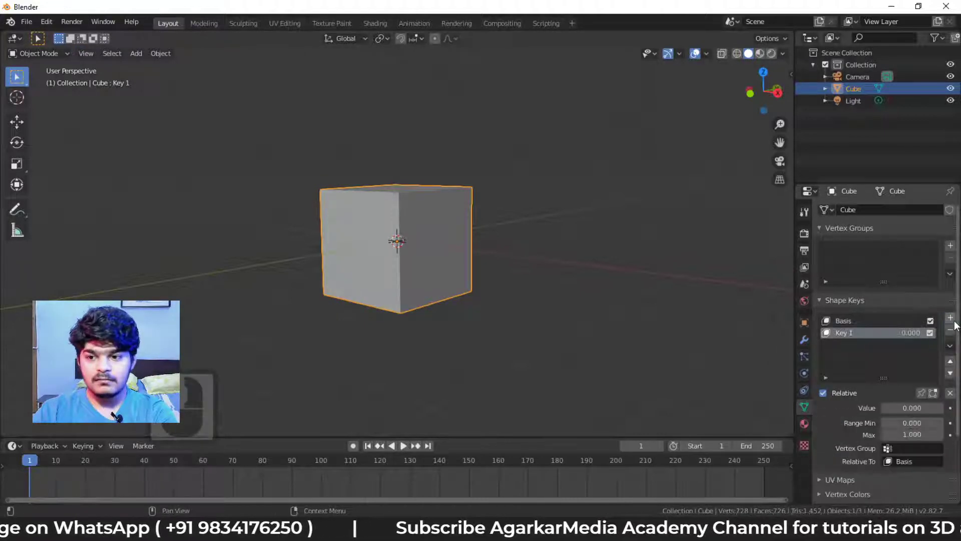
double_click(864, 332)
text(sP)
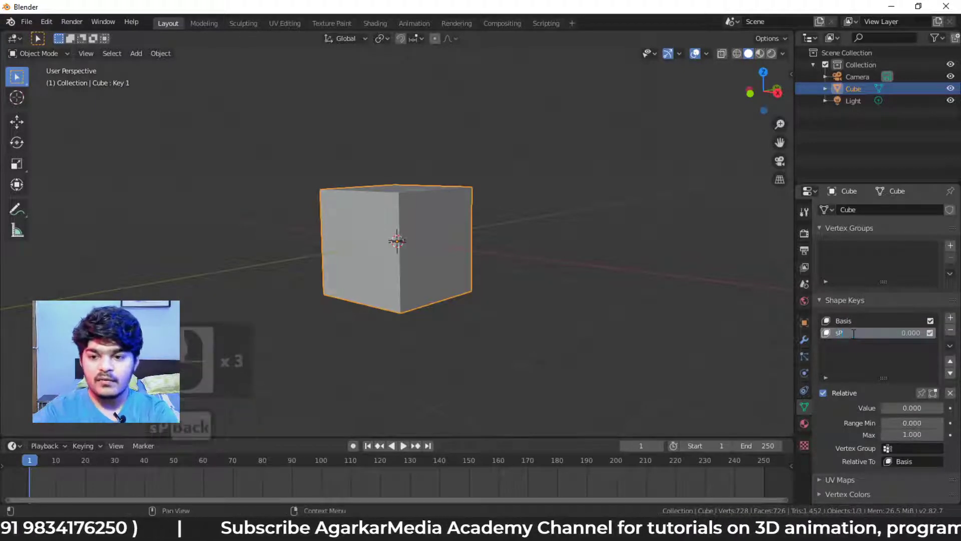
key(BackSpace)
key(Caps_Lock)
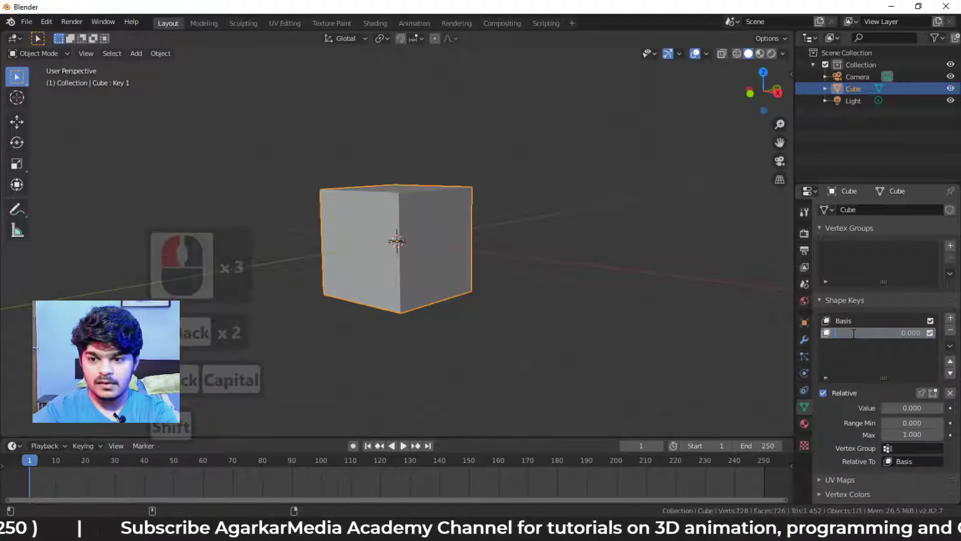
text(Sphere)
key(Return)
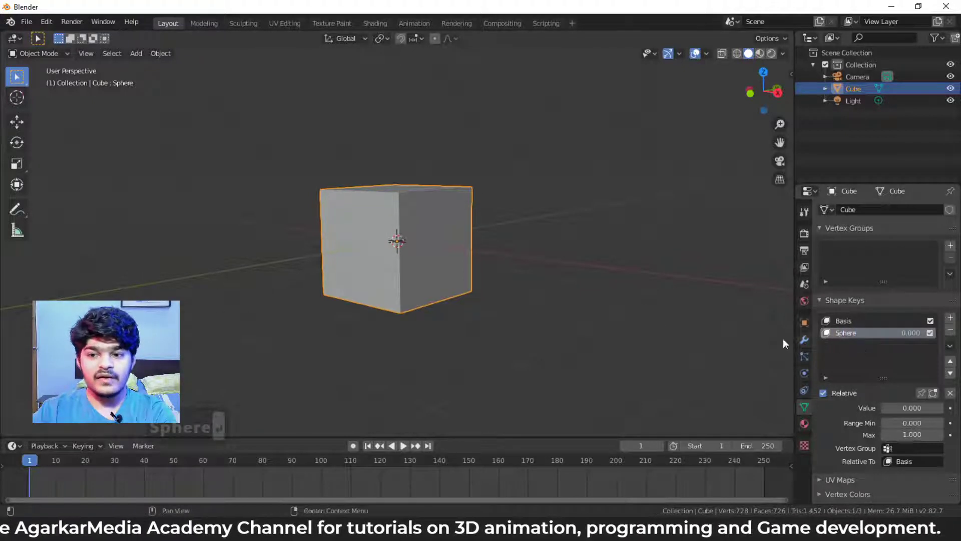
In Edit Mode, apply To Sphere with factor 1 to all vertices of the cube on the Sphere shape key.
key(Tab)
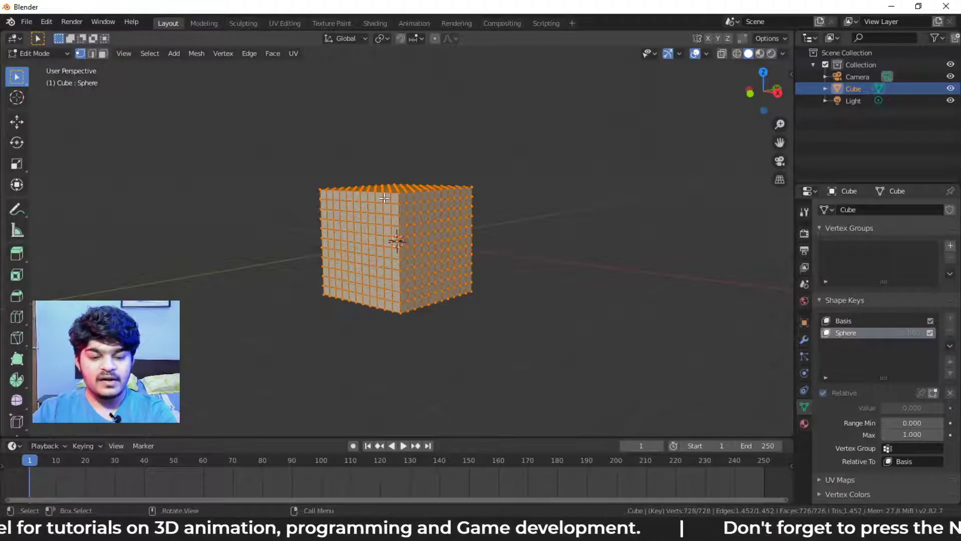
key(F3)
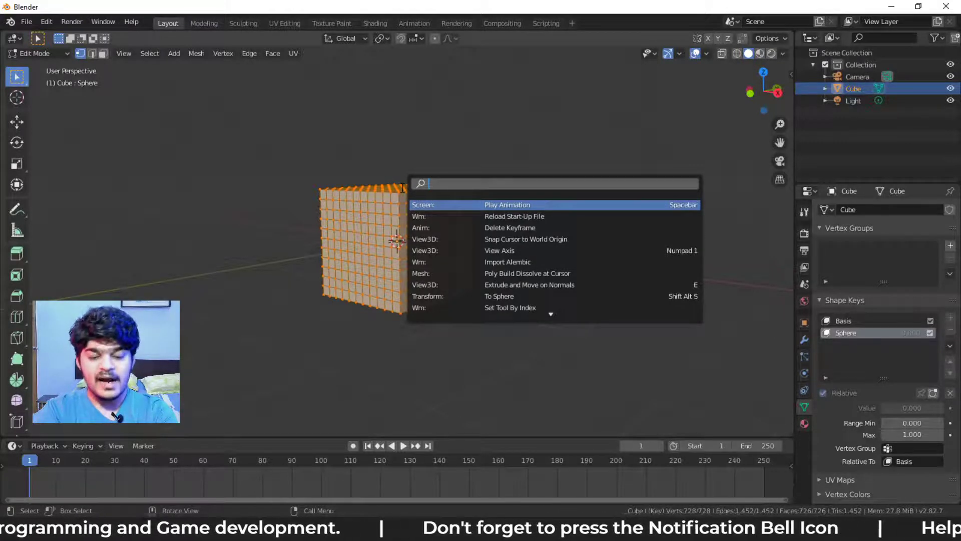
text(to)
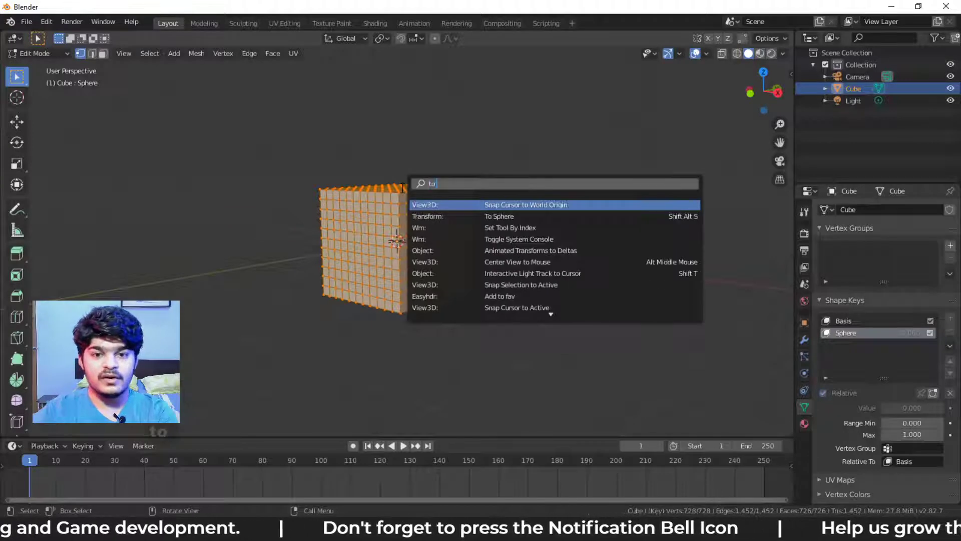
click(460, 216)
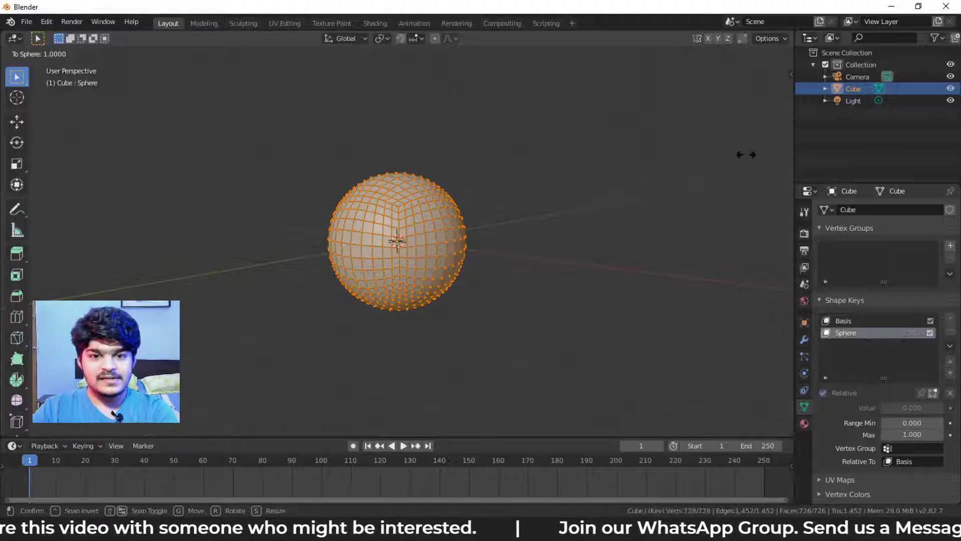
click(746, 155)
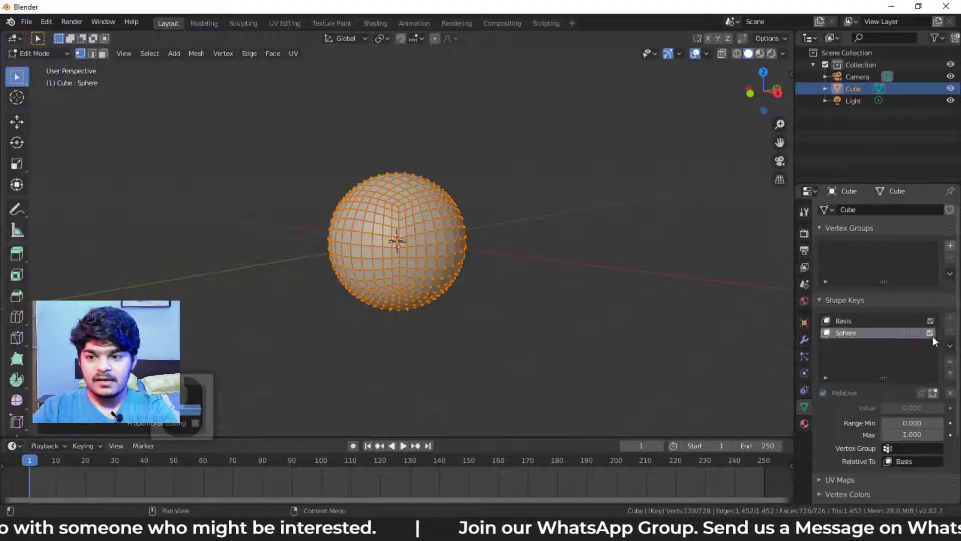
Try to adjust the Sphere shape key's value in Edit Mode, and return to Object Mode.
drag(903, 336, 930, 335)
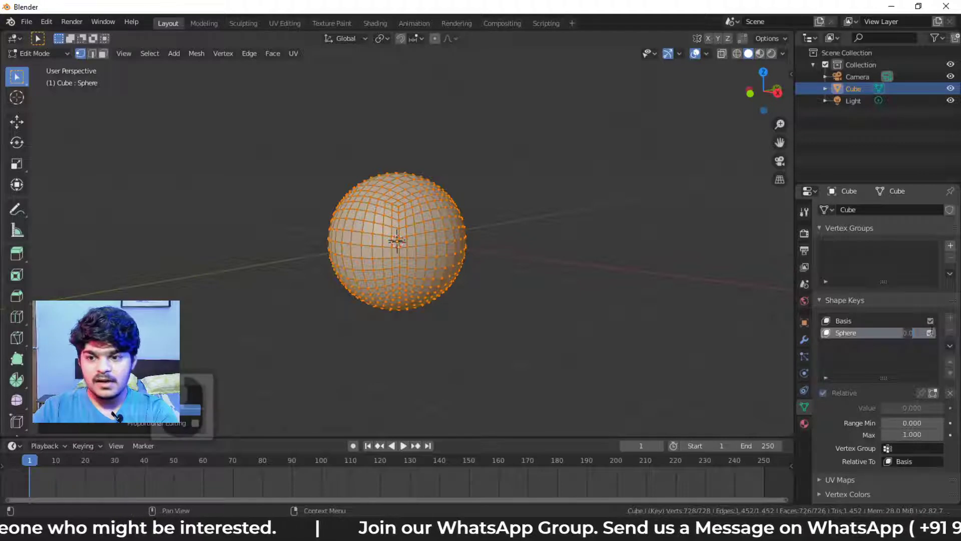
click(912, 333)
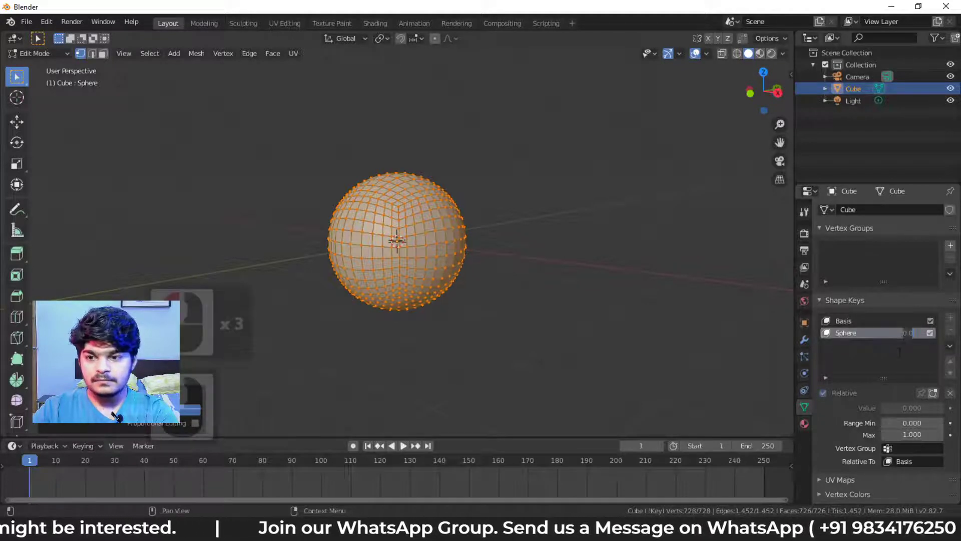
click(912, 334)
key(Tab)
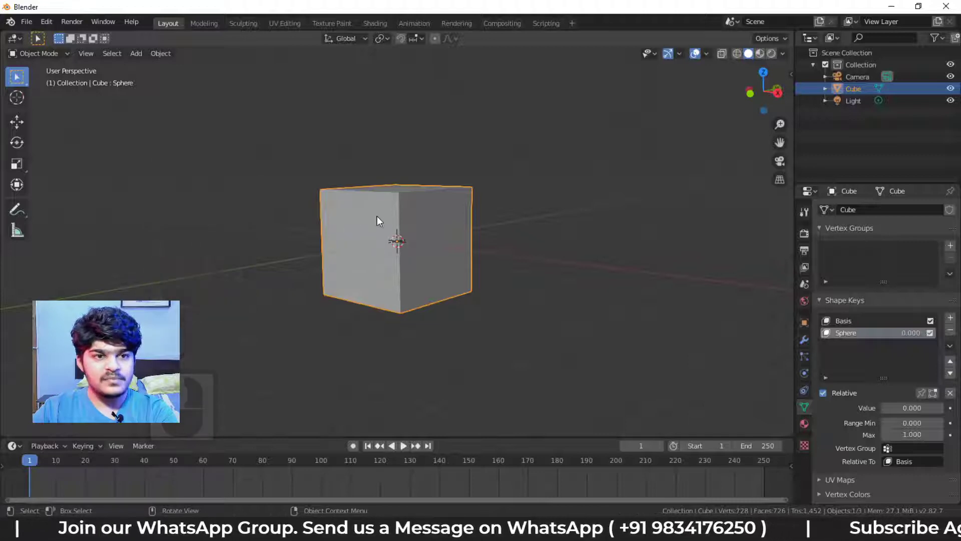
Try out different values for the Sphere shape key in Object Mode, leaving it at 0.
click(907, 333)
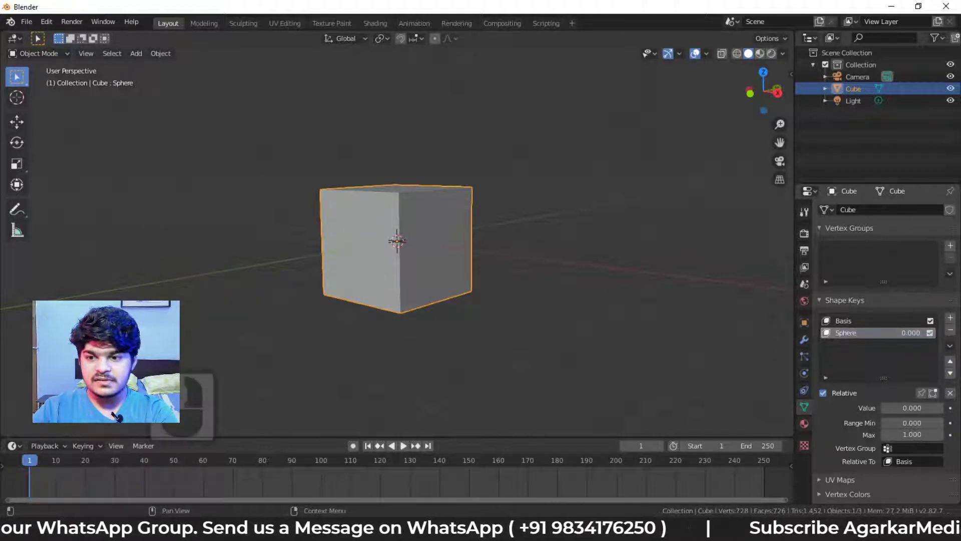
click(907, 333)
double_click(907, 335)
mouse_move(907, 333)
mouse_down()
mouse_move(956, 333)
mouse_move(907, 332)
mouse_up()
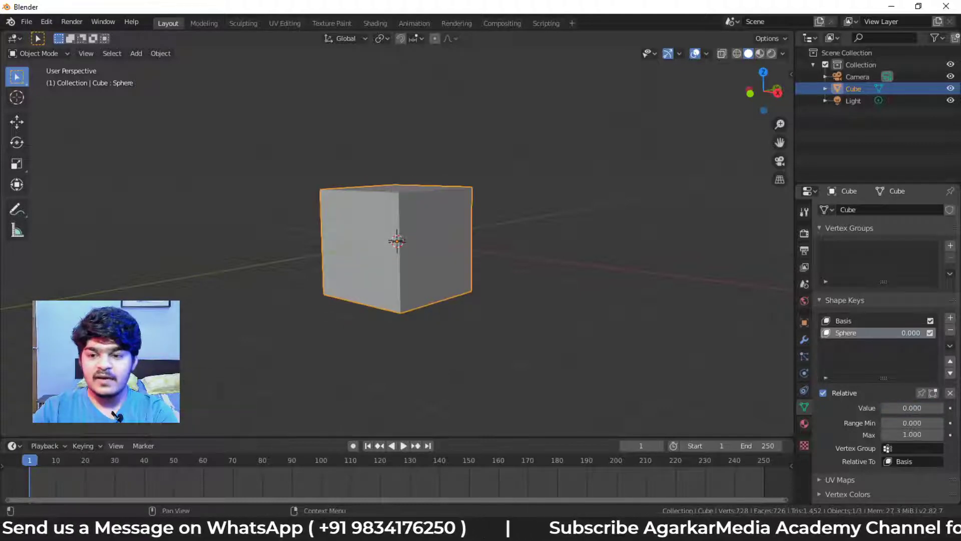
mouse_move(912, 408)
mouse_down()
mouse_move(951, 407)
mouse_move(911, 408)
mouse_up()
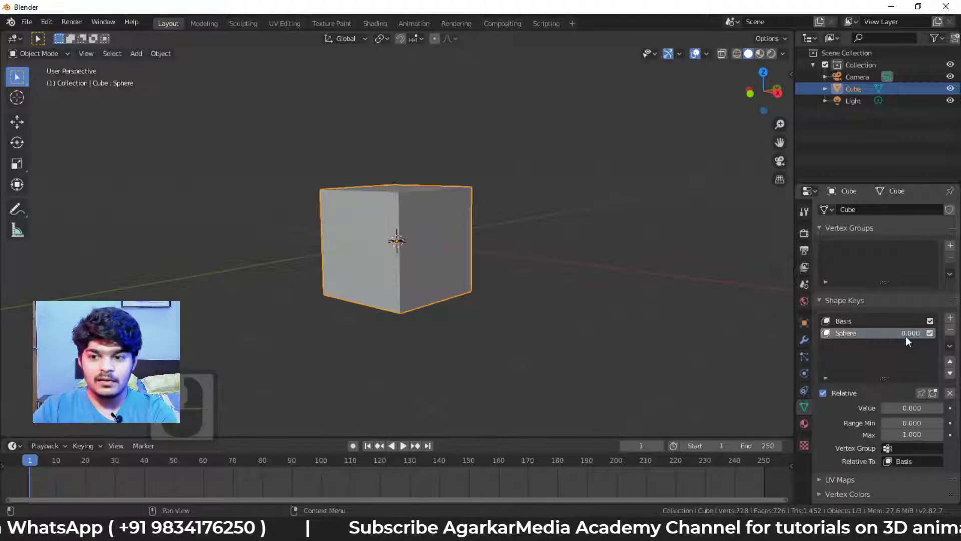
mouse_move(905, 337)
mouse_down()
mouse_move(951, 338)
mouse_move(905, 337)
mouse_up()
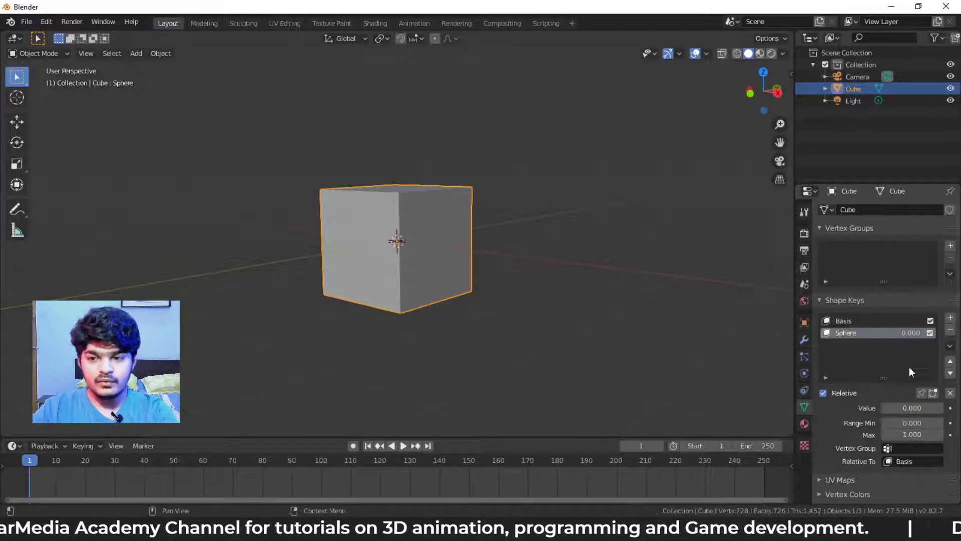
drag(912, 408, 886, 407)
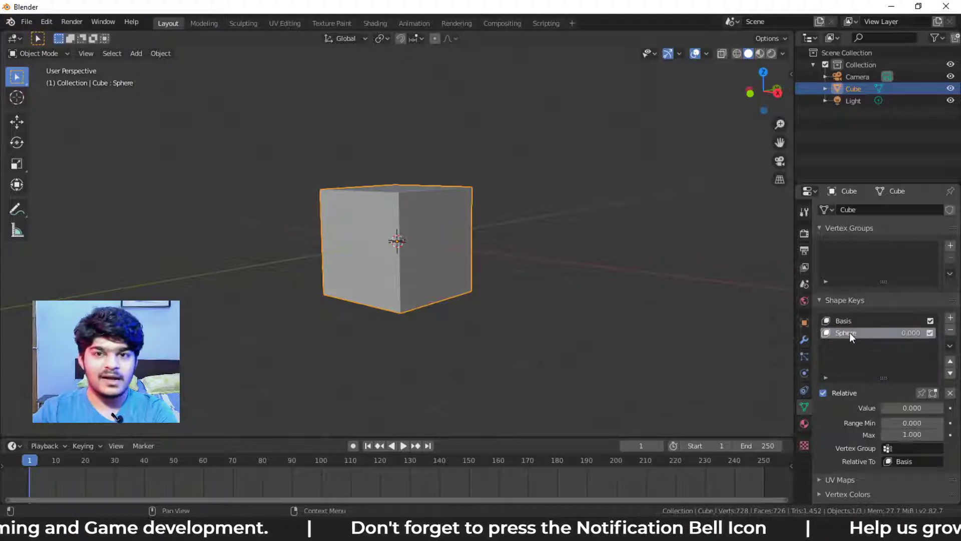
Set the Sphere shape key's value to 1.000 so the cube takes its full sphere shape.
drag(906, 336, 951, 336)
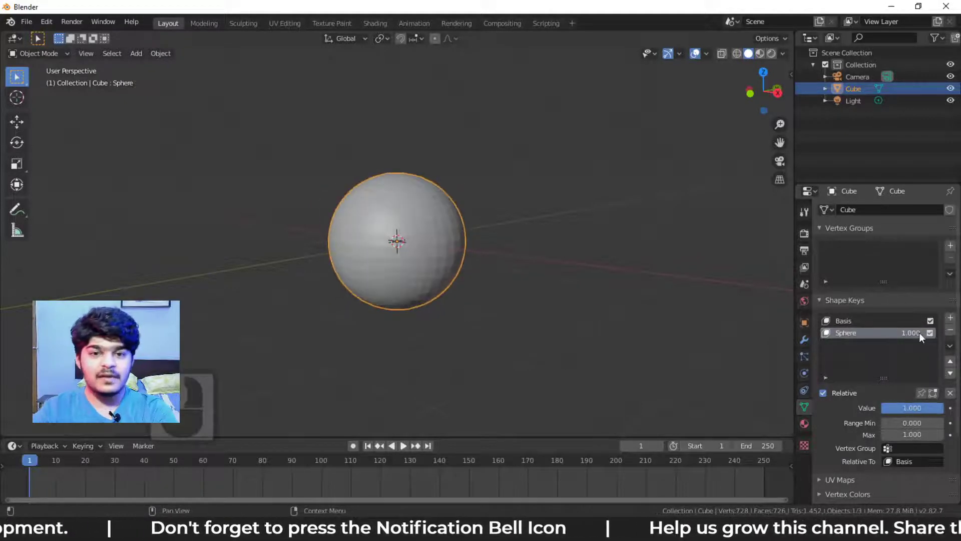
click(846, 299)
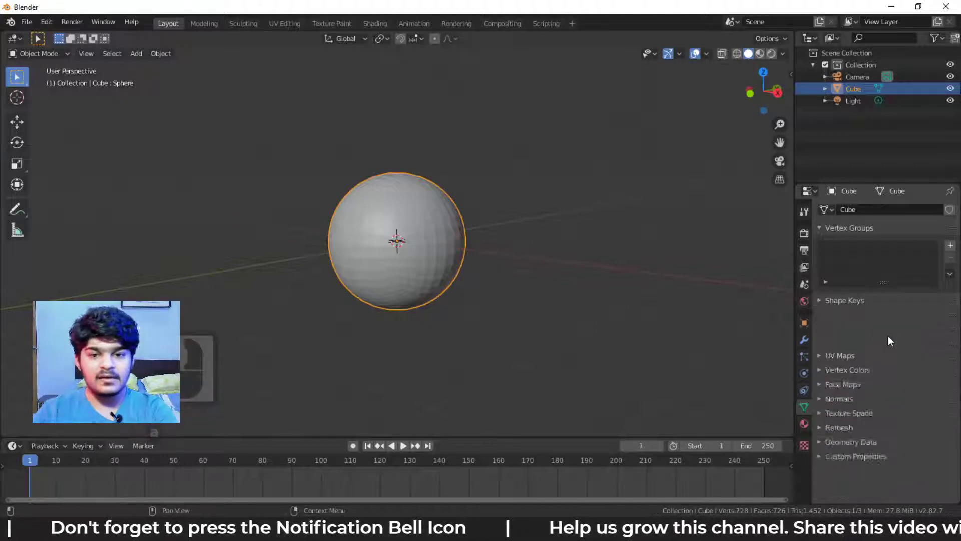
click(826, 301)
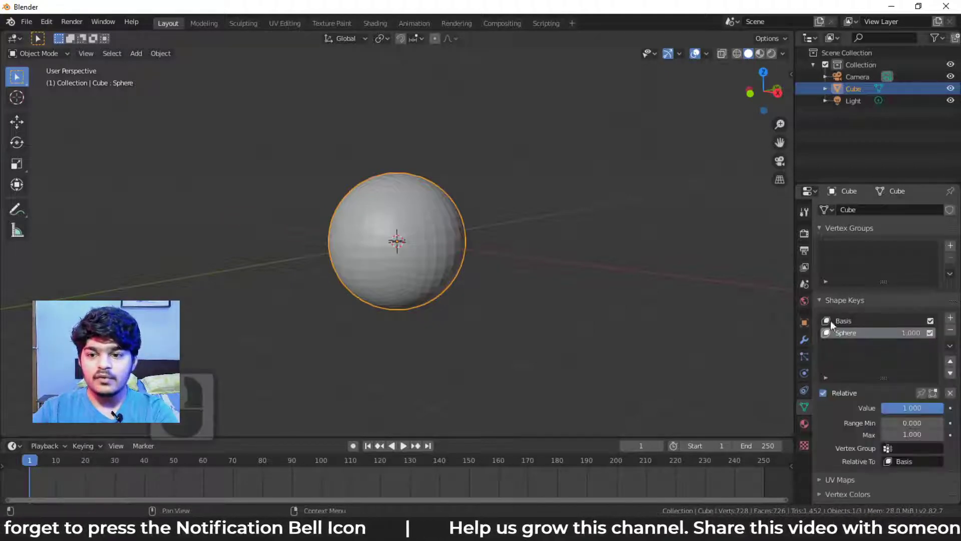
Set the animation's end frame to 48 by entering 24*2.
click(748, 445)
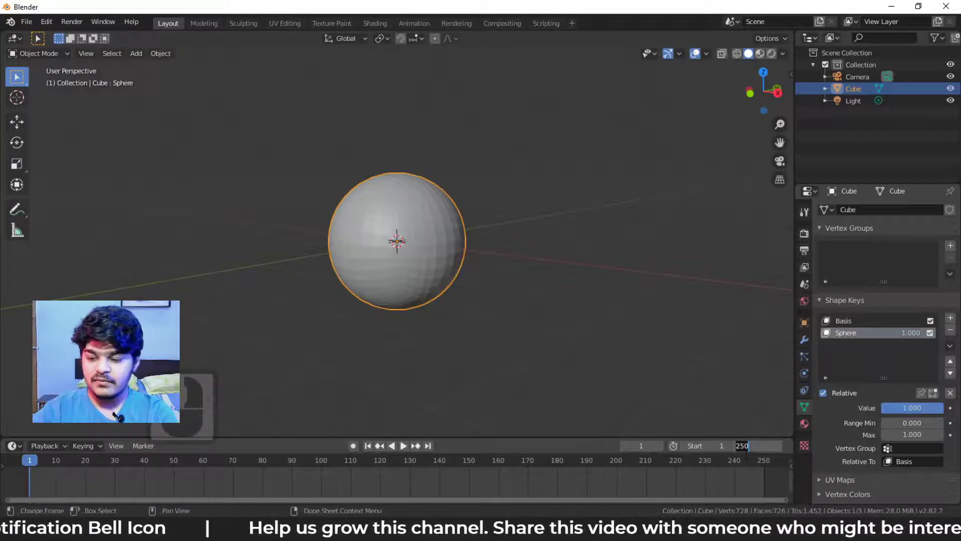
text(24)
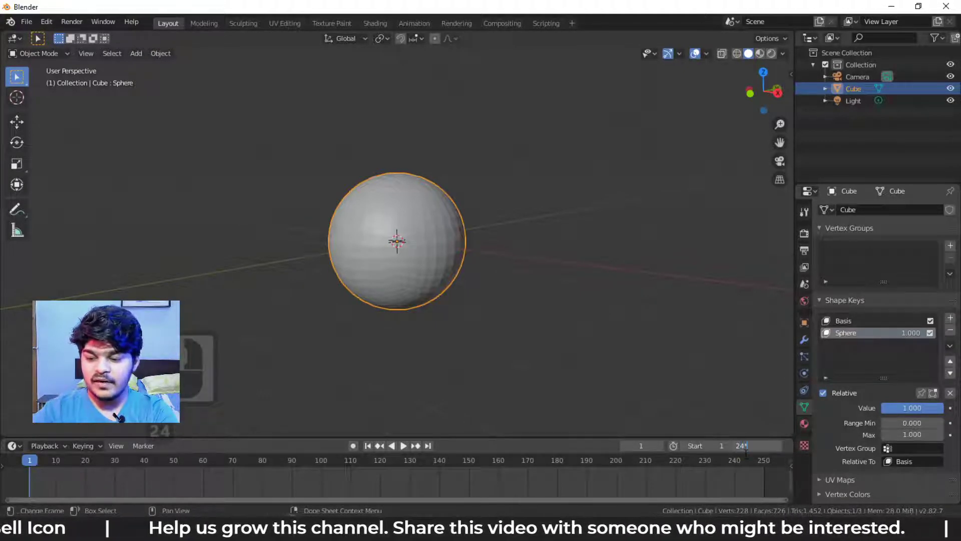
text(*2)
key(Return)
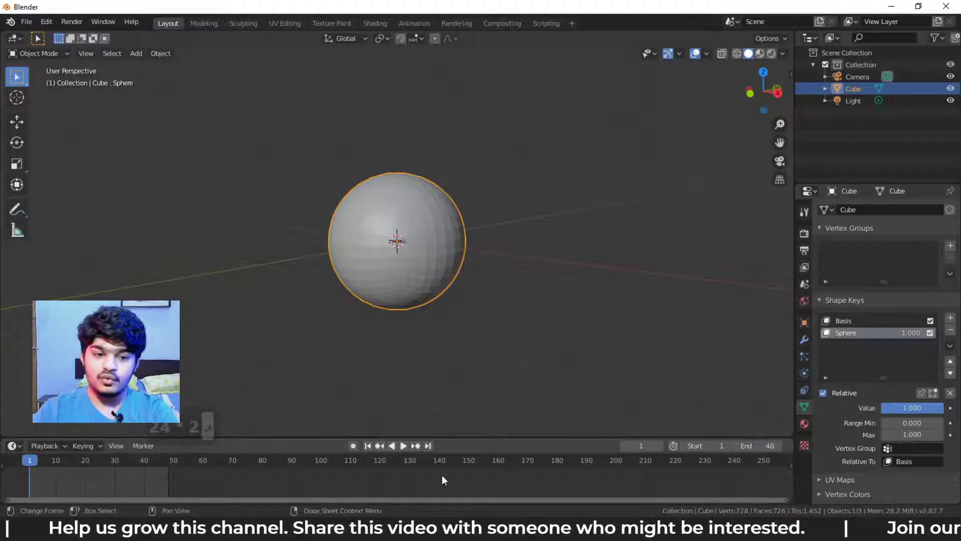
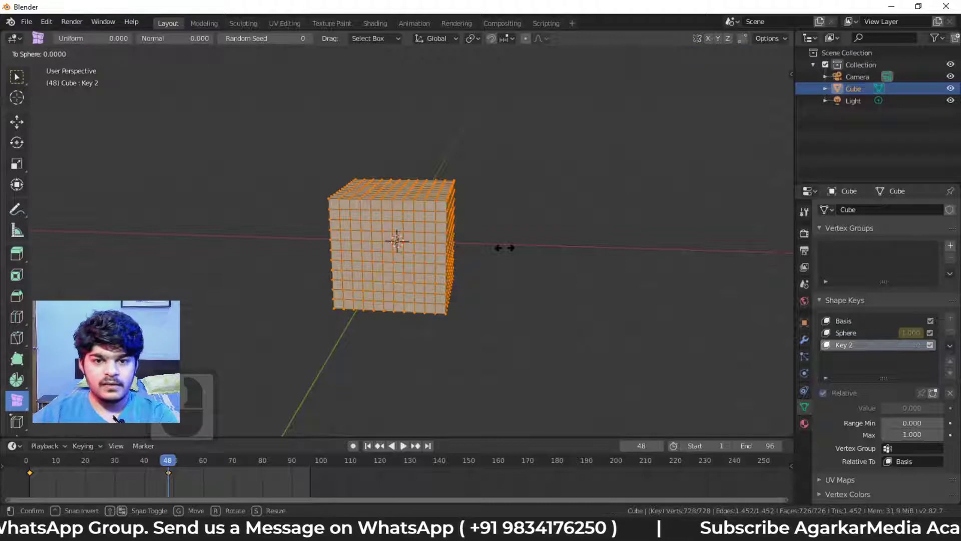
Confirm To Sphere on all vertices of the Key 2 shape key, roughen the surface with Randomize, and return to Object Mode.
click(403, 179)
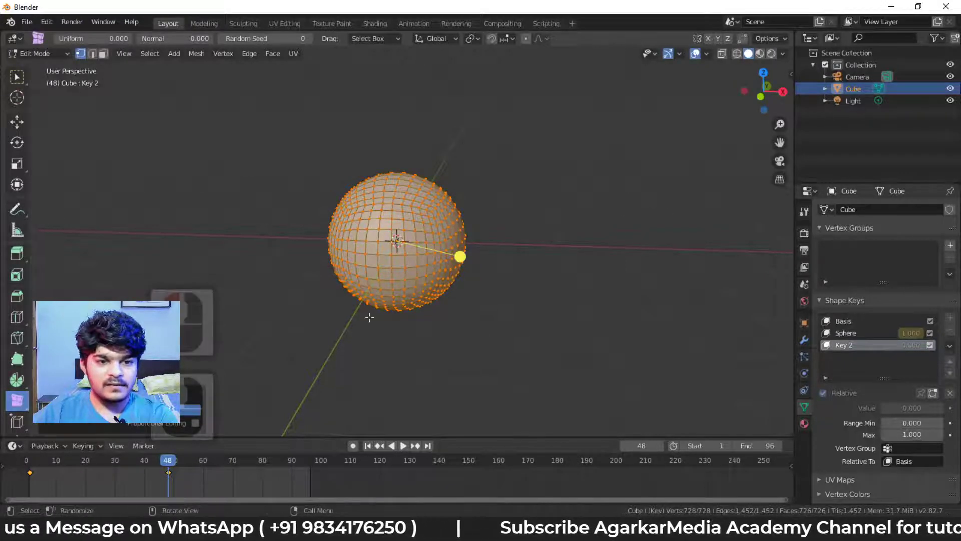
mouse_move(460, 258)
mouse_down()
mouse_move(470, 261)
mouse_move(460, 253)
mouse_up()
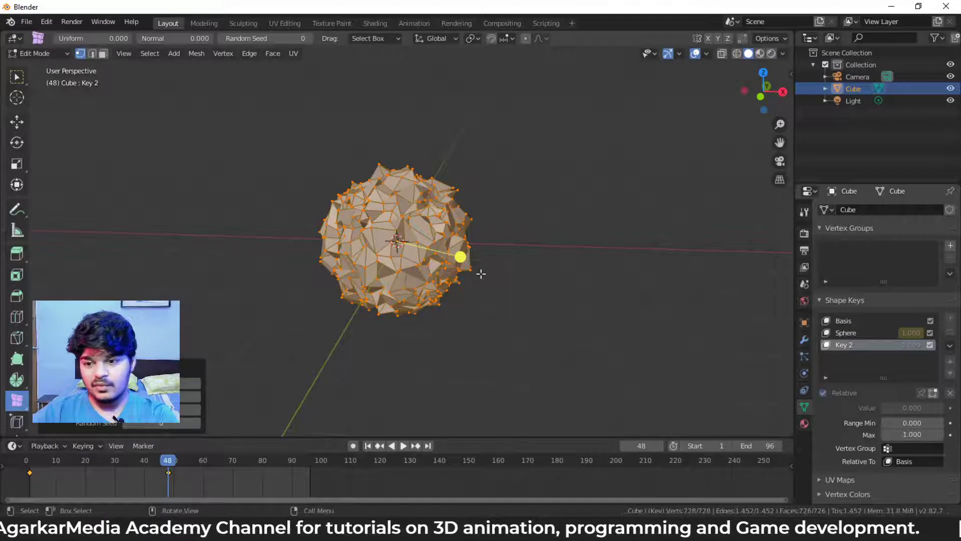
key(Tab)
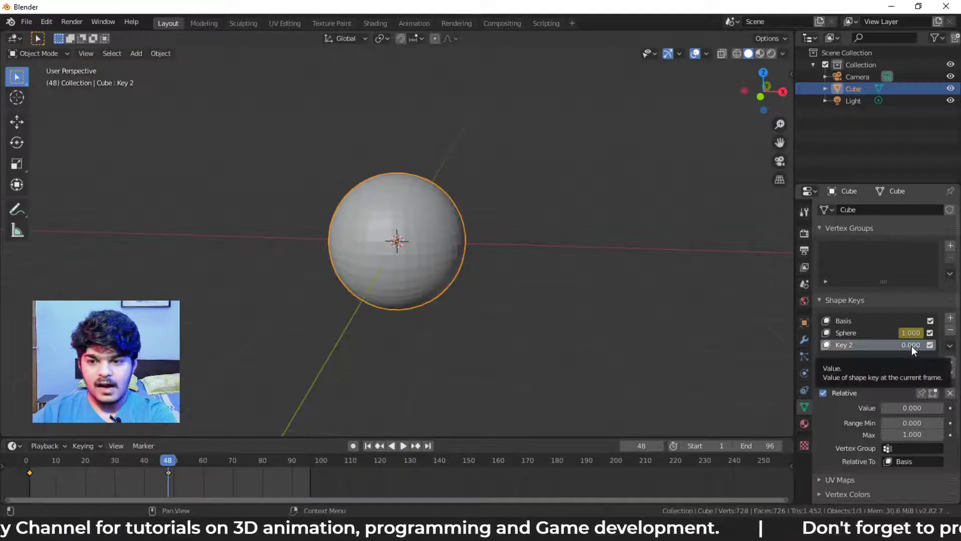
Keyframe Key 2 at 0.000 on frame 48 and at 1.000 on frame 96, and play back the animation.
key(i)
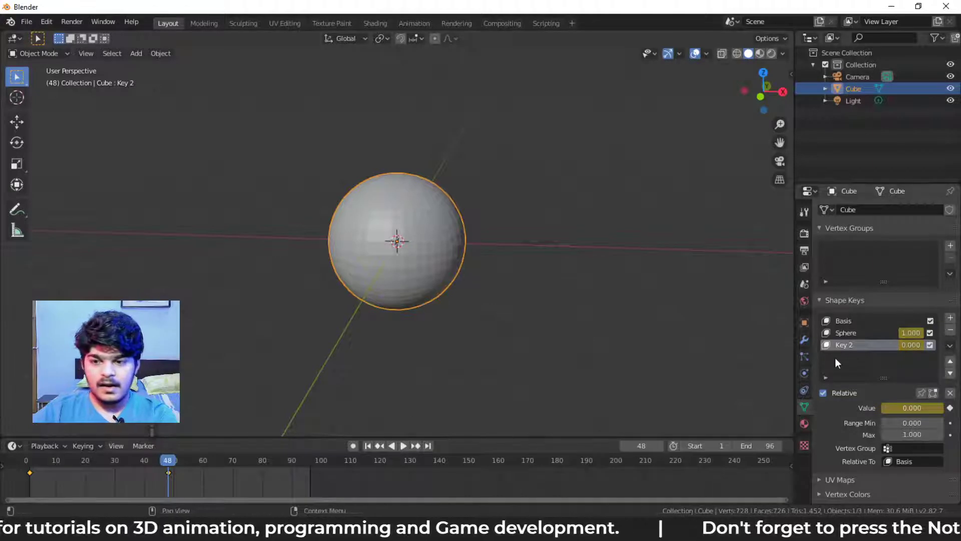
drag(165, 460, 309, 460)
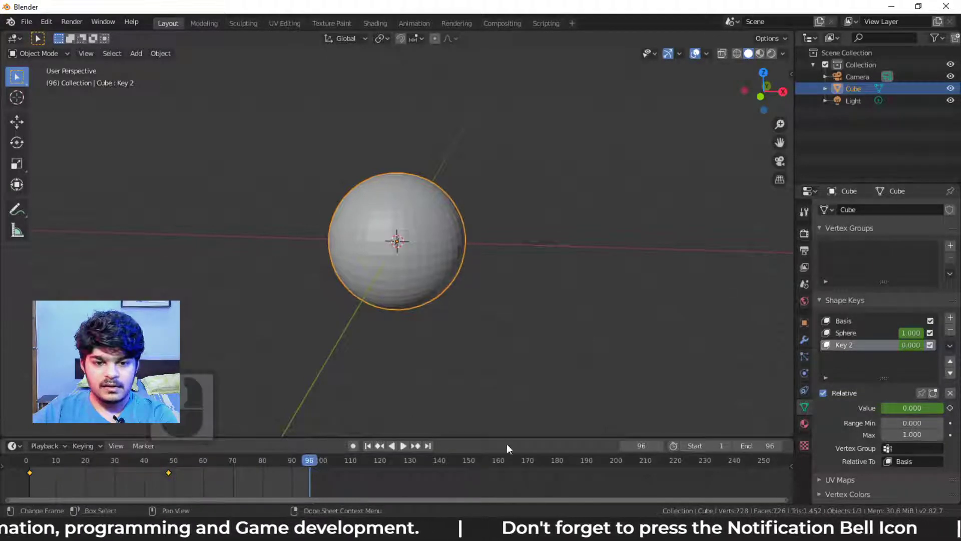
drag(909, 344, 918, 345)
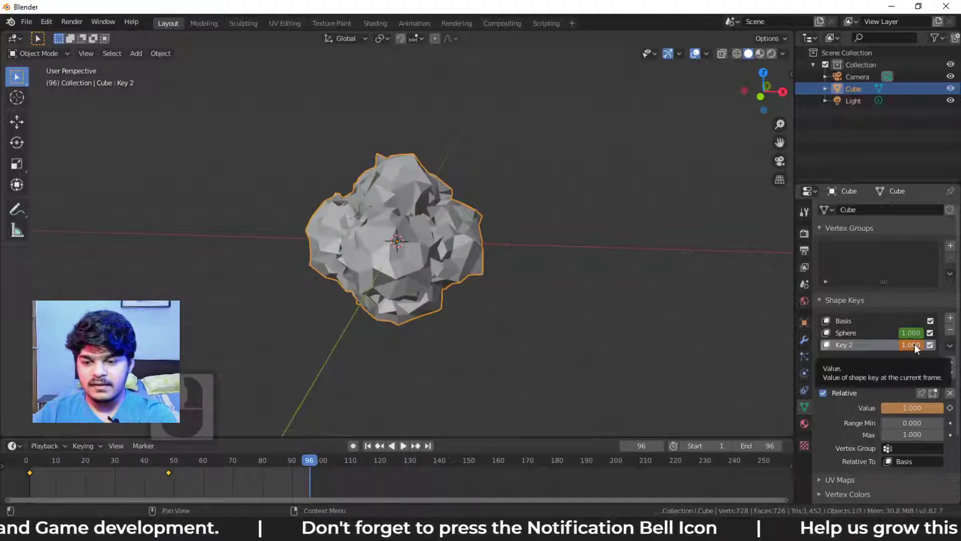
key(i)
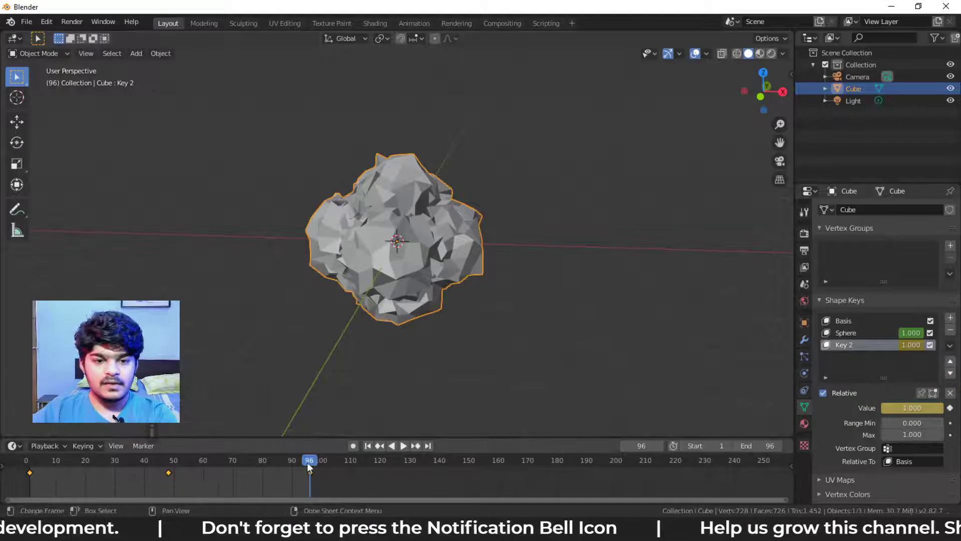
click(403, 446)
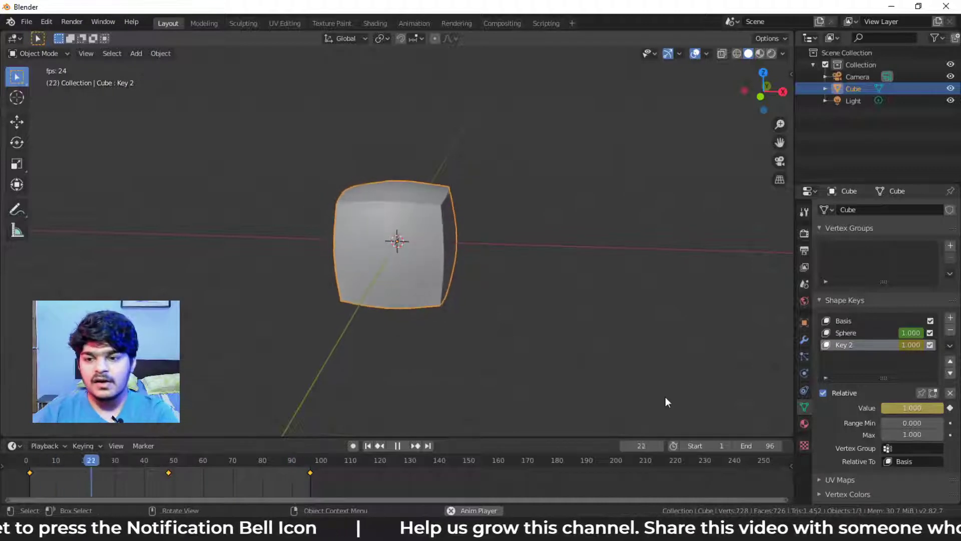
key(space)
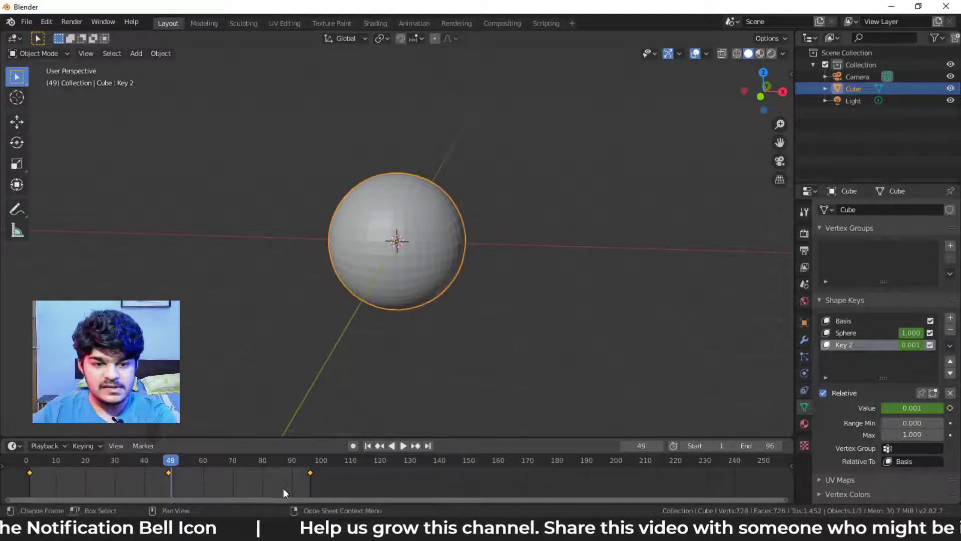
Keyframe the Sphere shape key at 0.000 on frame 49 and play back the animation.
drag(172, 462, 171, 461)
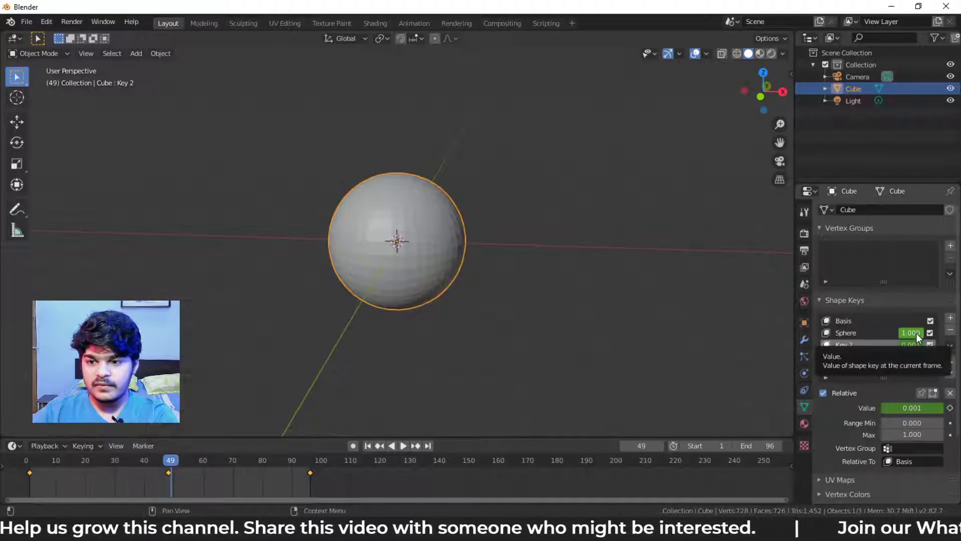
mouse_move(916, 332)
mouse_down()
mouse_move(851, 333)
mouse_move(907, 333)
mouse_up()
key(i)
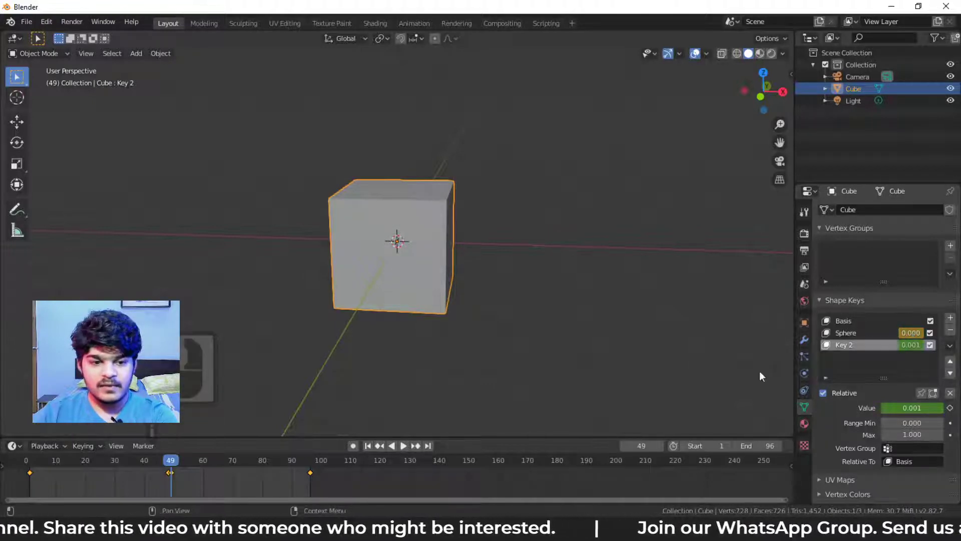
mouse_move(171, 463)
mouse_down()
mouse_move(29, 469)
mouse_move(168, 464)
mouse_up()
key(space)
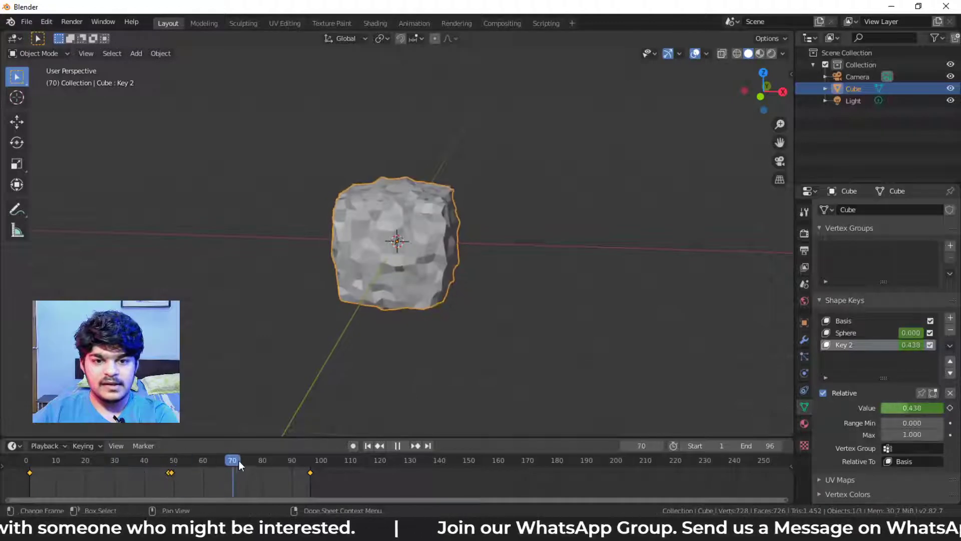
key(space)
Delete the Sphere shape key's keyframe at frame 49.
click(173, 461)
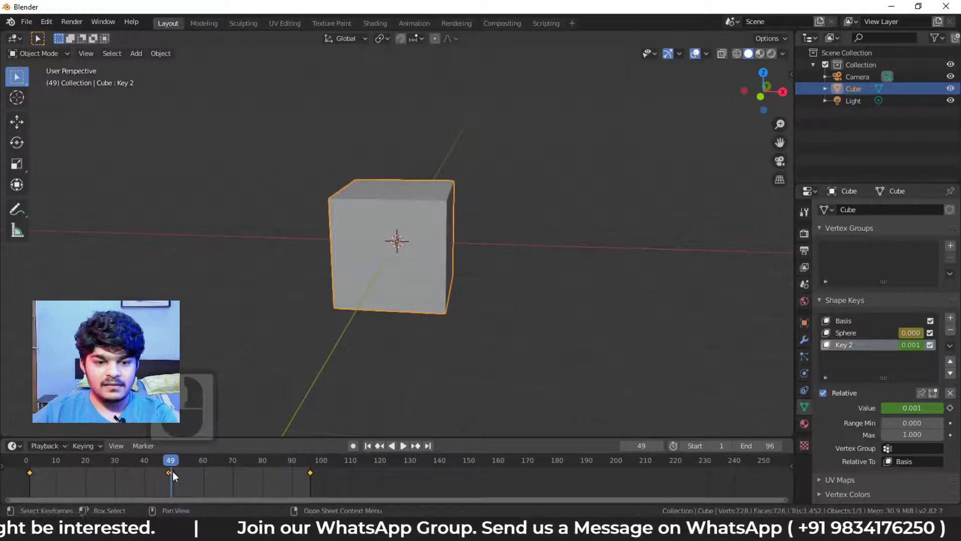
click(191, 469)
key(Delete)
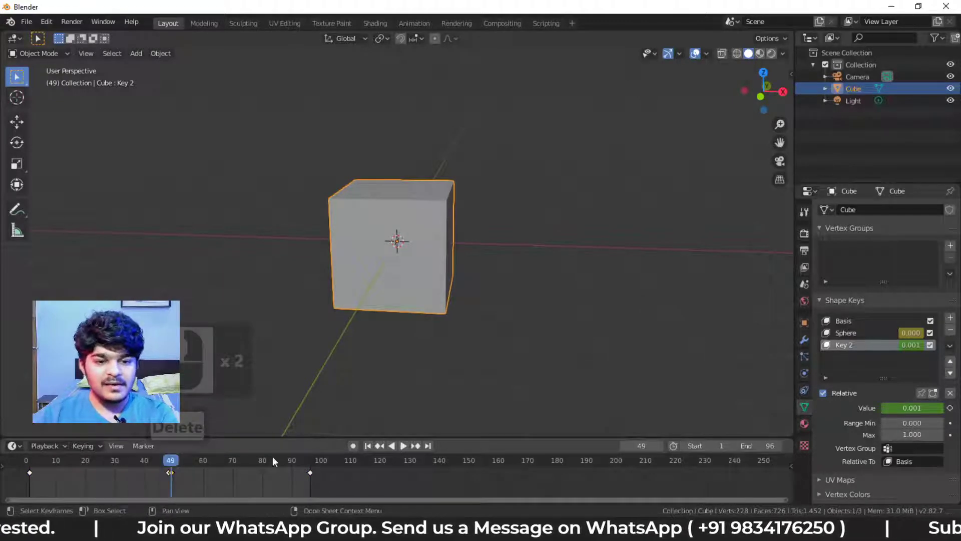
key(Delete)
click(174, 470)
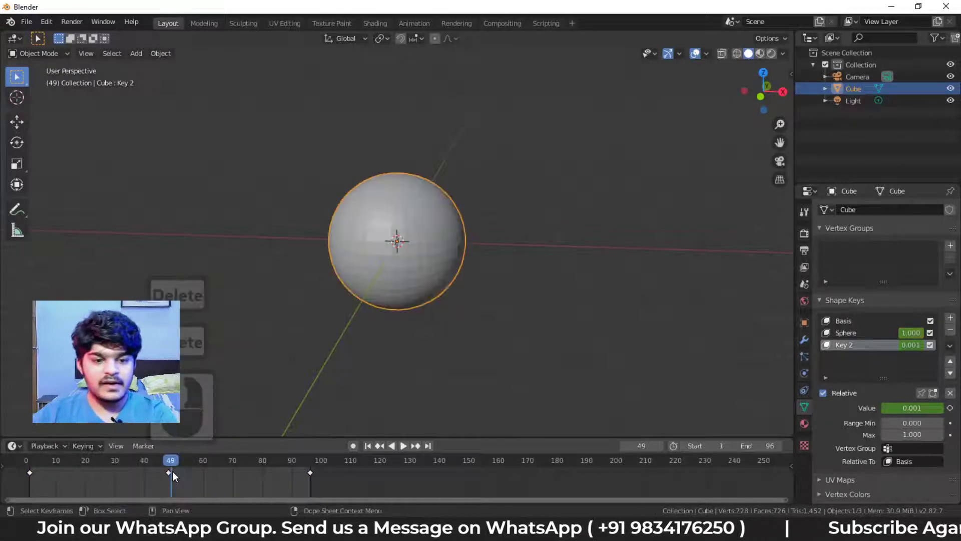
Keyframe the Sphere shape key at 0.000 on frame 96.
drag(173, 464, 310, 462)
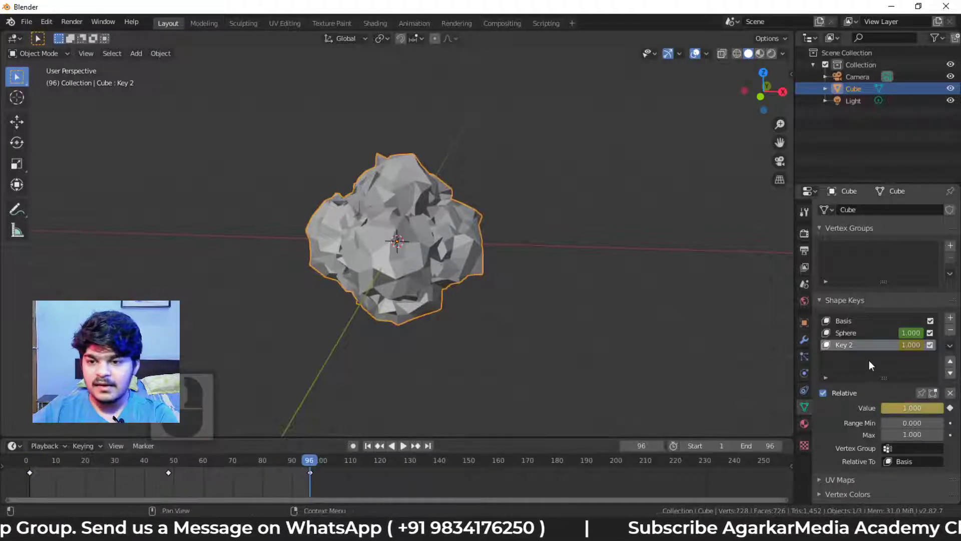
drag(907, 333, 880, 333)
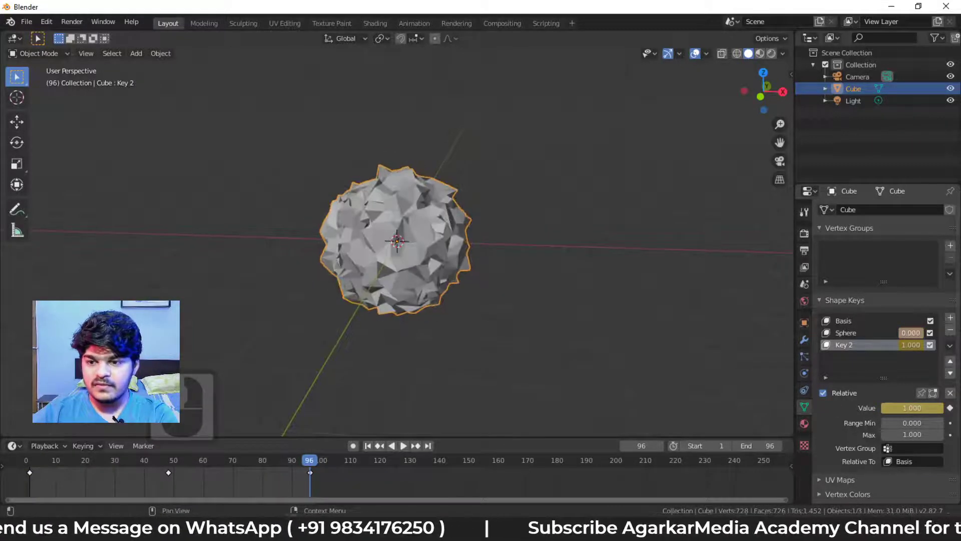
key(i)
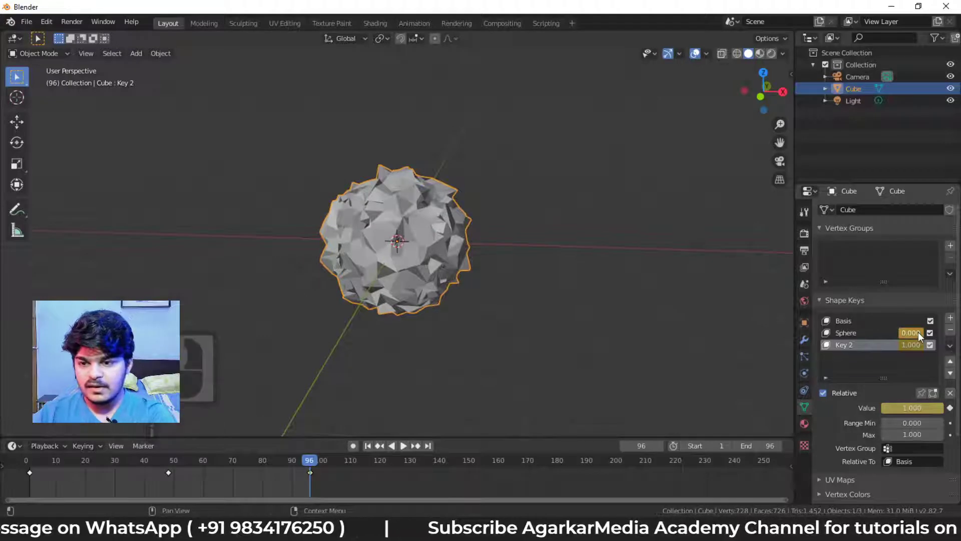
Start playing the animation and apply Shade Smooth to the cube.
click(401, 445)
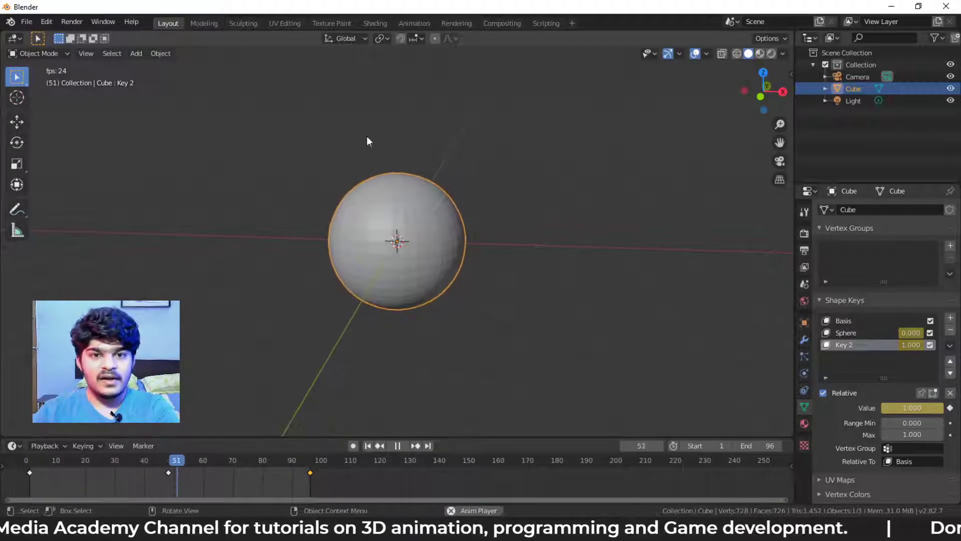
right_click(412, 200)
click(410, 200)
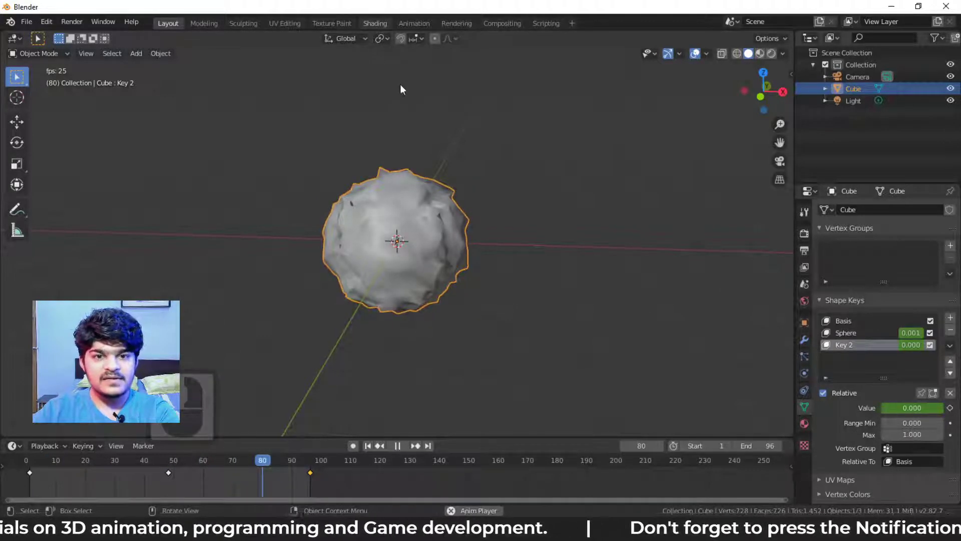
In the Shading workspace, set the base color of the cube's Principled BSDF material to a strong red.
click(375, 23)
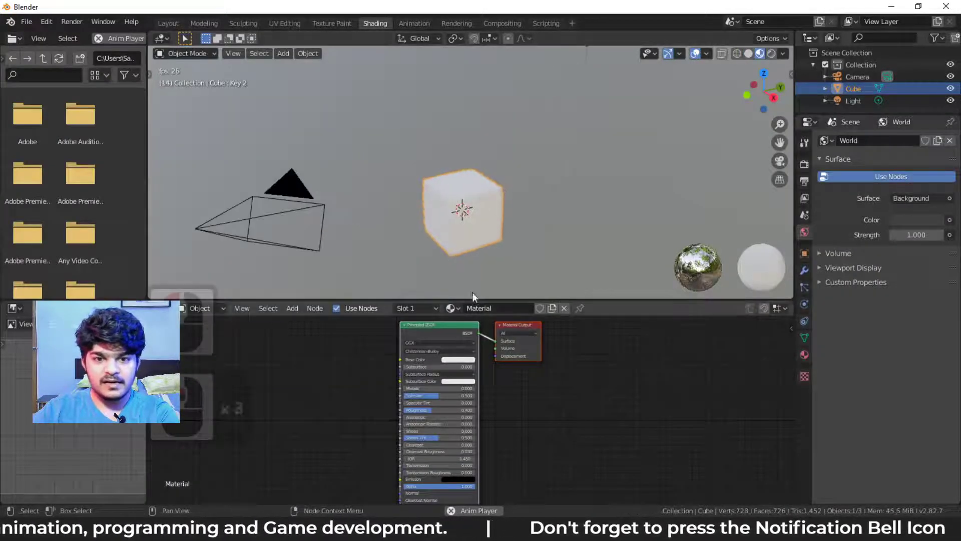
click(456, 360)
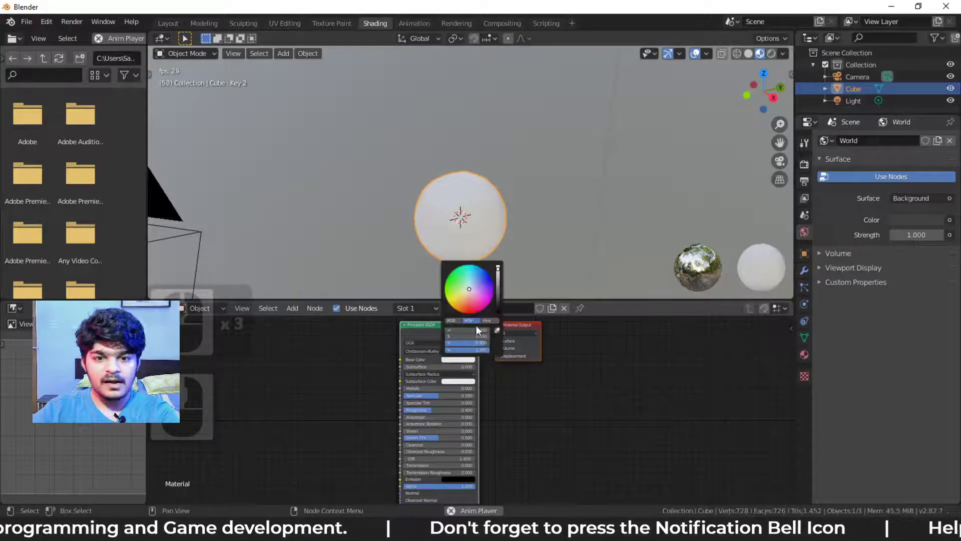
click(471, 294)
mouse_move(469, 295)
mouse_down()
mouse_move(477, 304)
mouse_move(471, 300)
mouse_up()
mouse_move(498, 268)
mouse_down()
mouse_move(497, 282)
mouse_move(470, 306)
mouse_up()
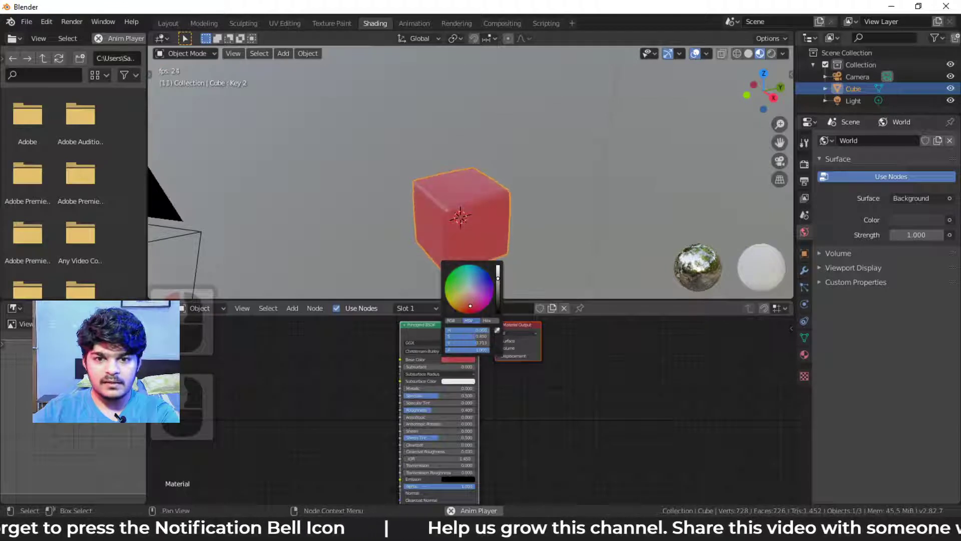
click(497, 271)
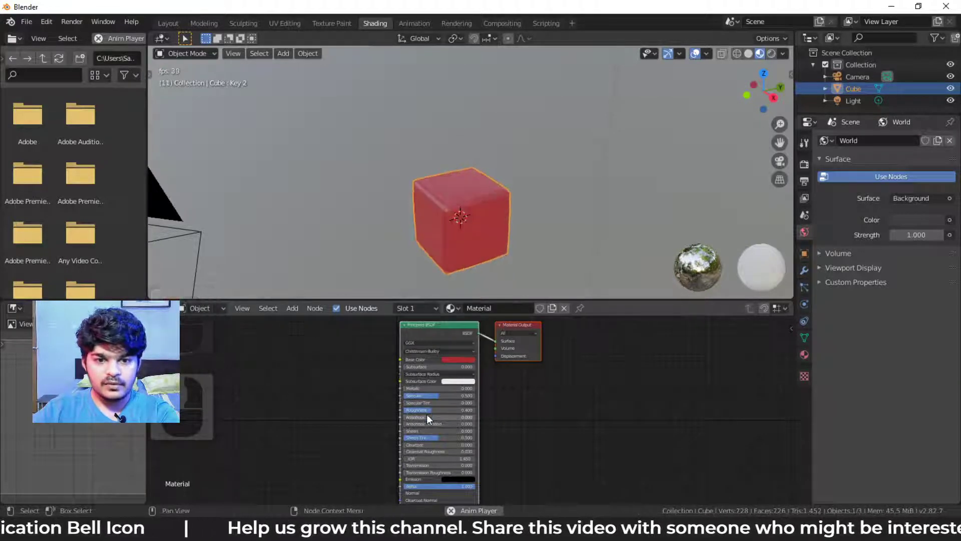
Raise the roughness of the cube's Principled BSDF material to 0.759.
scroll(428, 411, up, 5)
scroll(485, 374, up, 5)
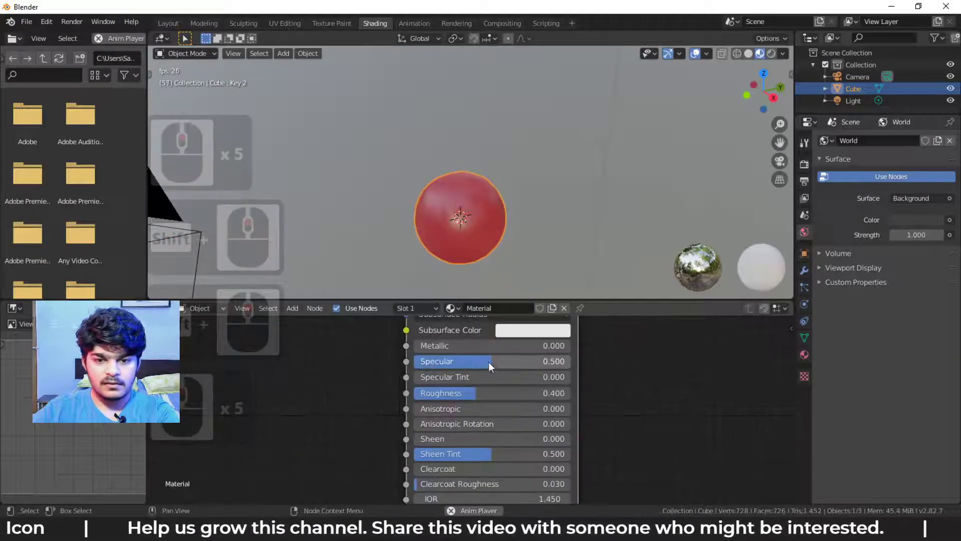
drag(471, 394, 535, 393)
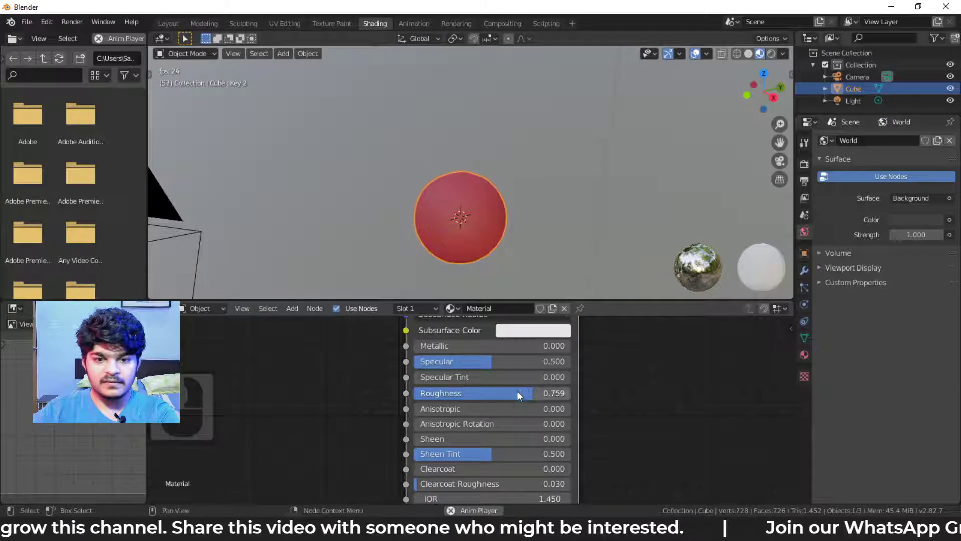
scroll(577, 397, down, 2)
shift+scroll(562, 400, down, 5)
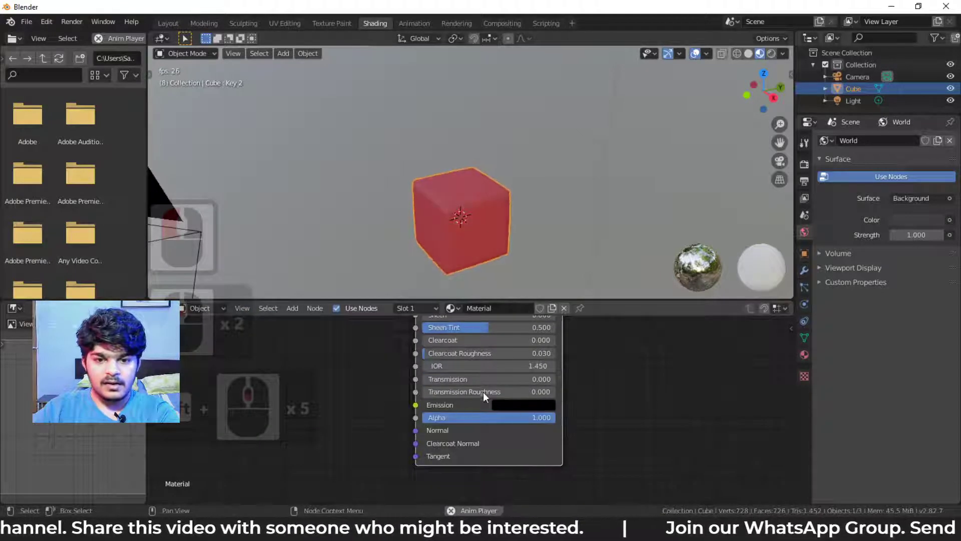
shift+scroll(483, 392, up, 5)
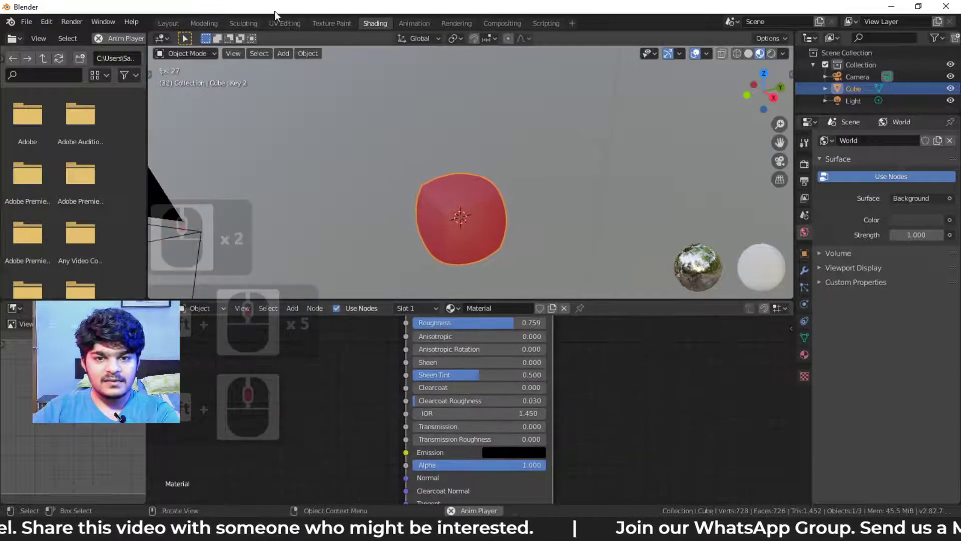
In the Layout workspace, add a plane mesh and scale it up about 21 times as the ground.
click(170, 25)
key(shift+a)
mouse_move(388, 195)
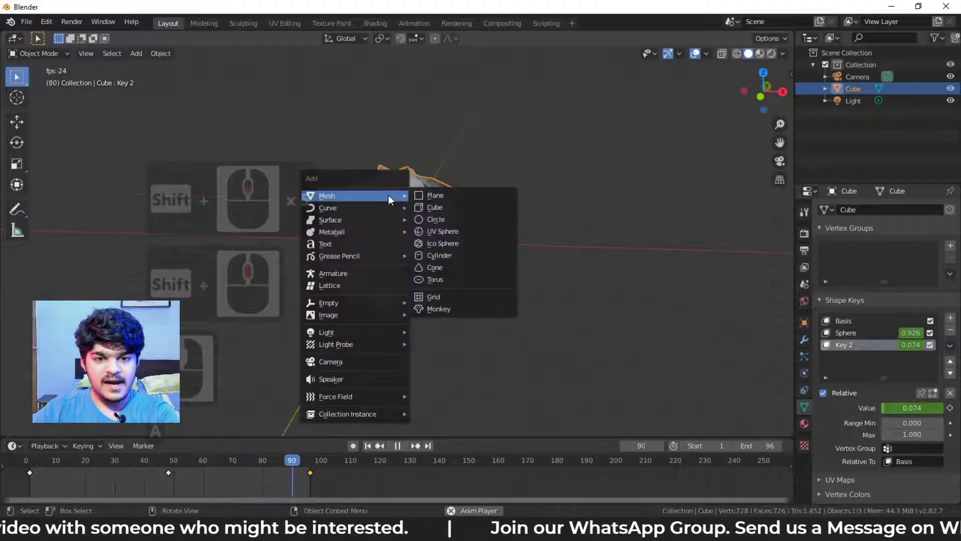
click(443, 193)
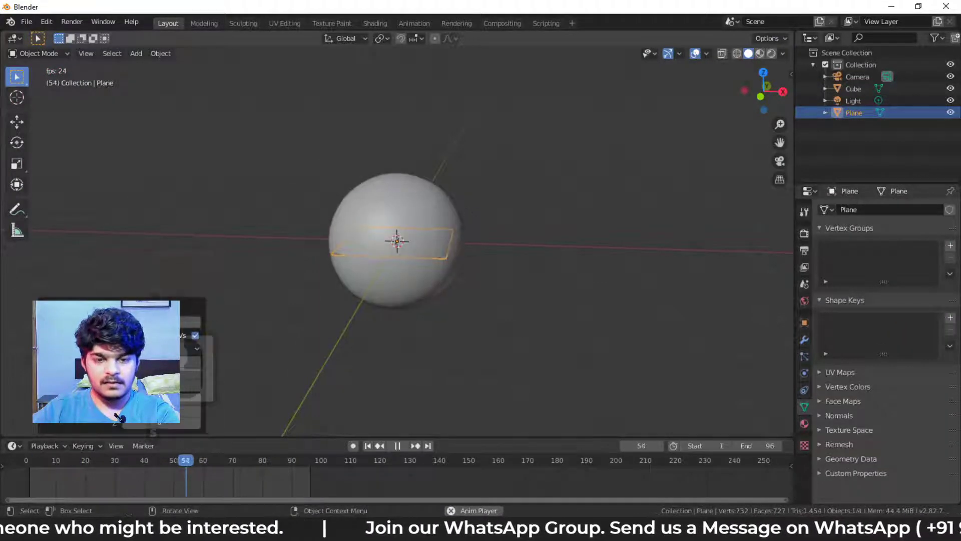
key(s)
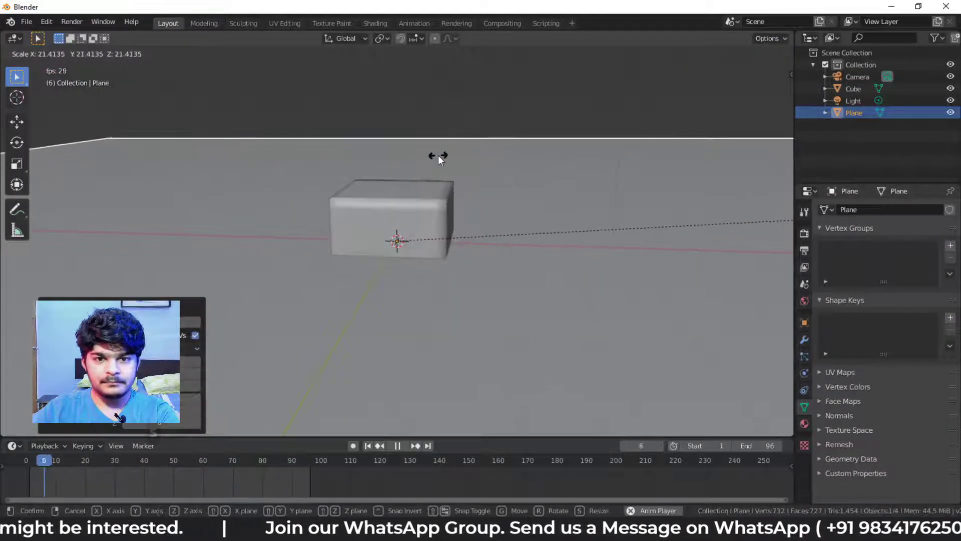
click(438, 156)
Lower the ground plane along the Z axis to the underside of the cube.
key(g)
key(z)
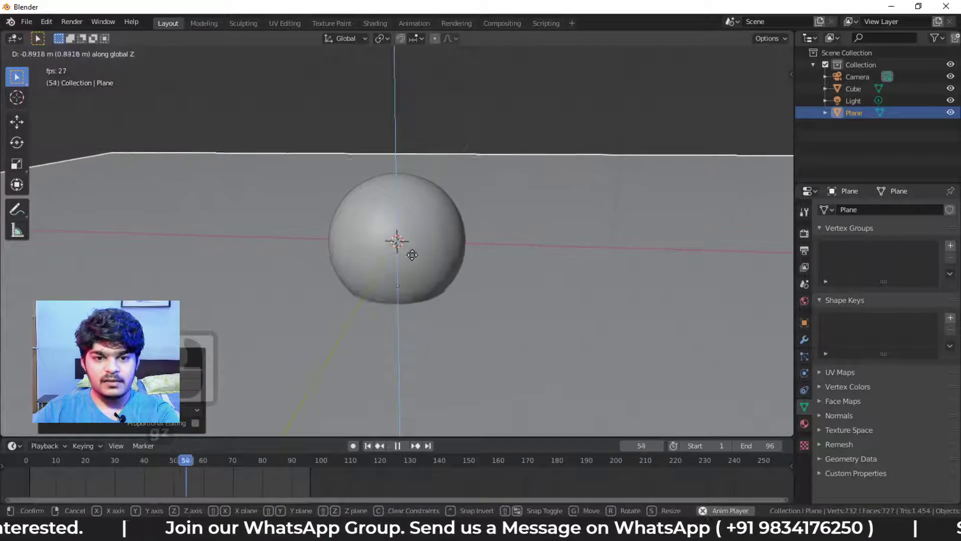
click(414, 270)
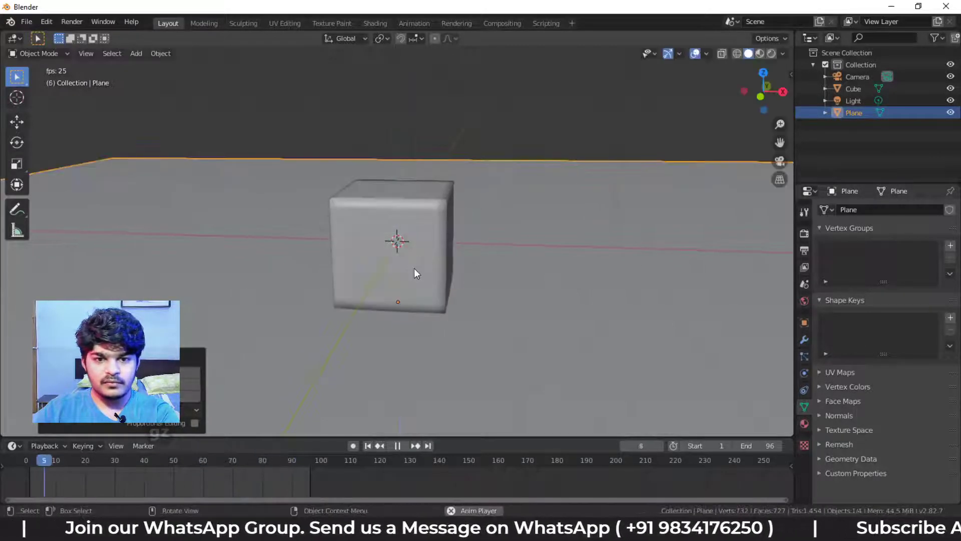
Change the light's type to Sun and switch the viewport to Rendered shading.
scroll(449, 128, down, 5)
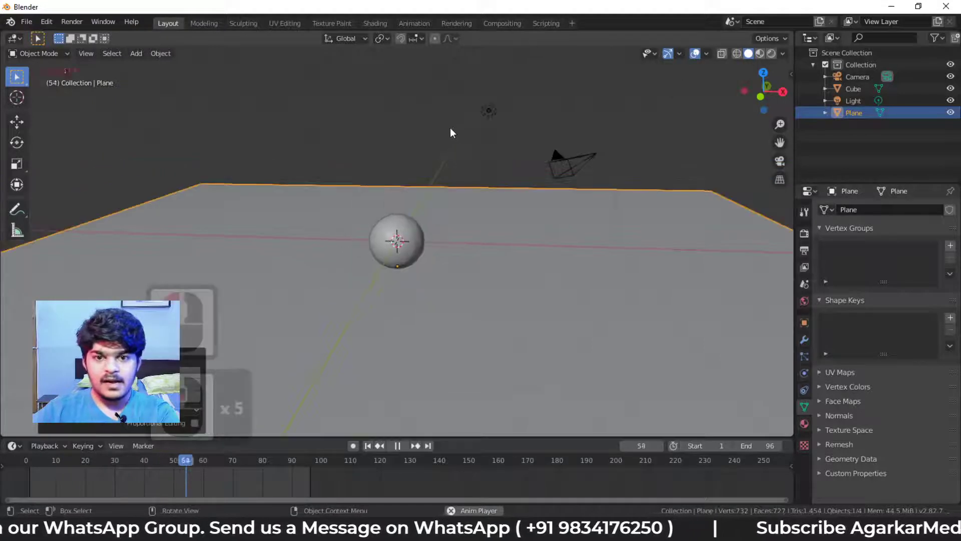
click(488, 120)
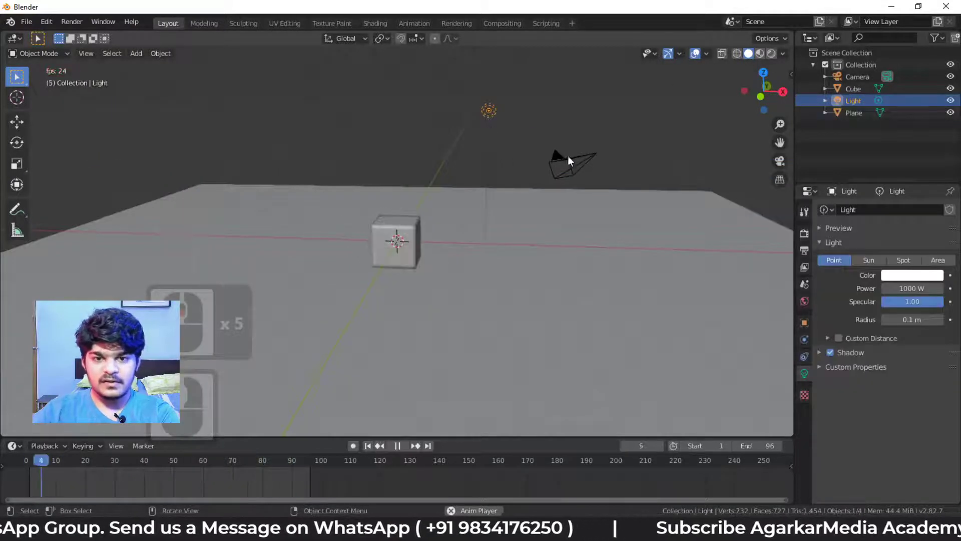
click(870, 260)
key(z)
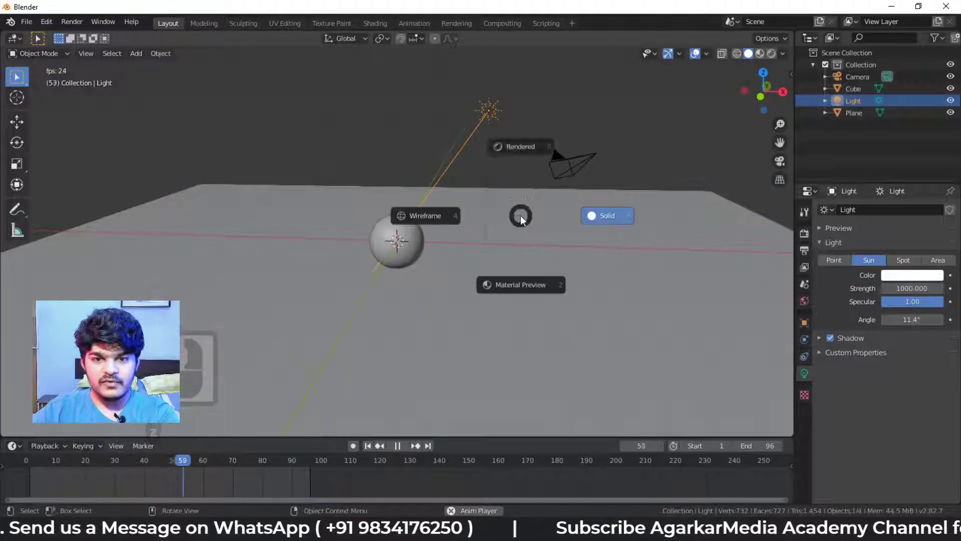
click(523, 147)
middle_drag(518, 191, 561, 245)
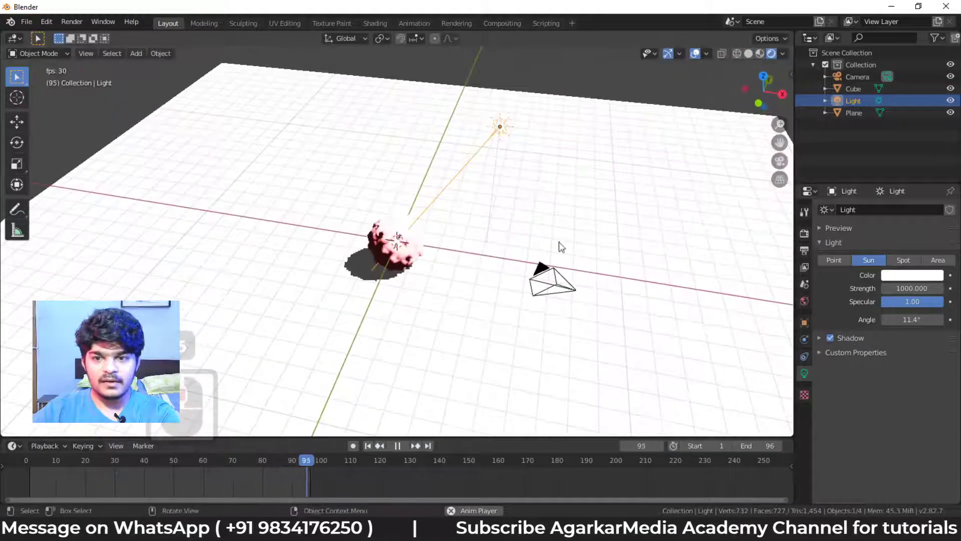
Set the sun light's strength to 10.
click(901, 288)
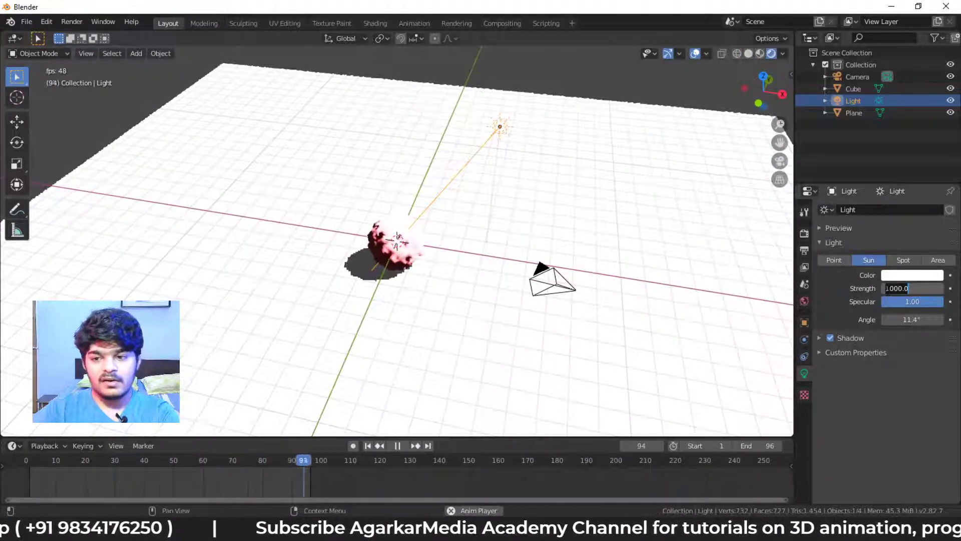
text(10)
key(Return)
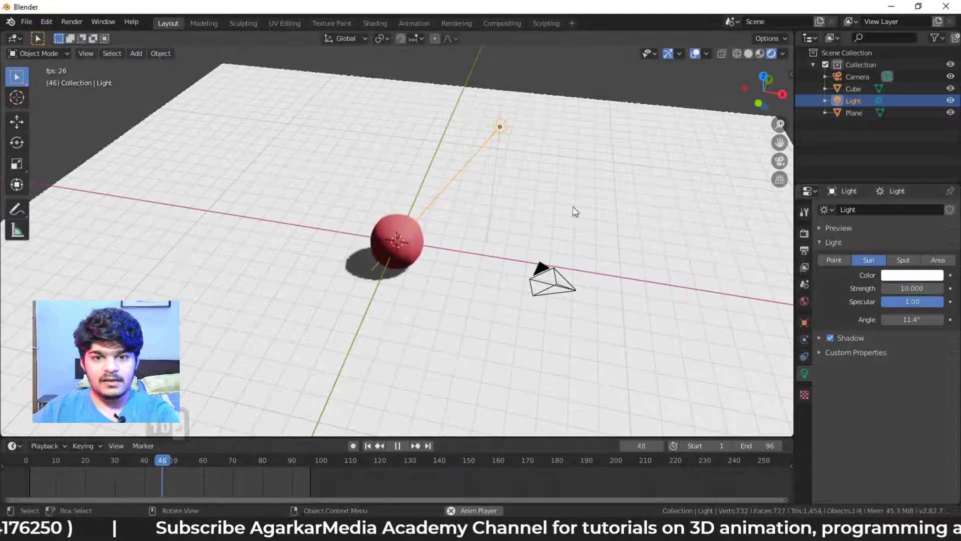
Tint the sun light a pale warm yellow with hue about 0.102 and saturation about 0.133.
scroll(376, 140, up, 2)
middle_drag(376, 139, 414, 155)
click(888, 276)
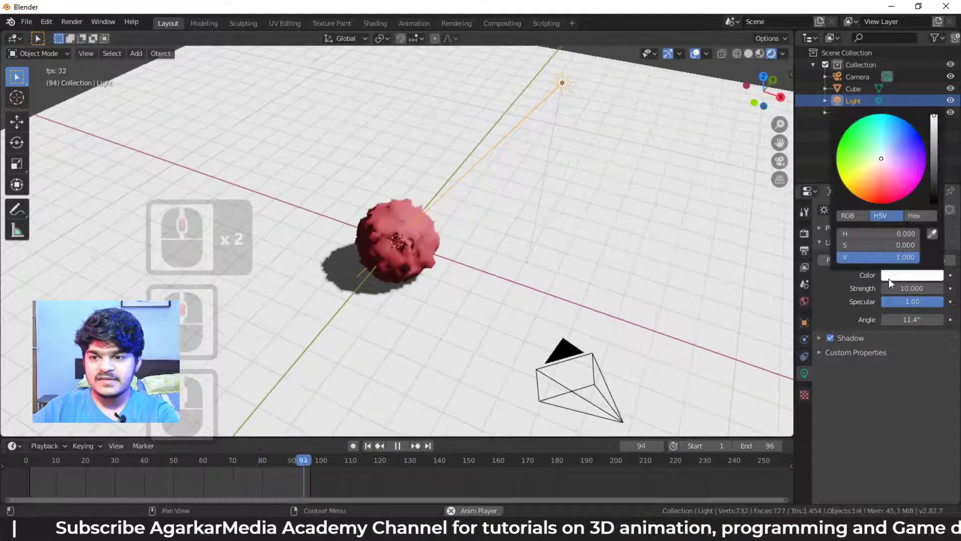
click(879, 162)
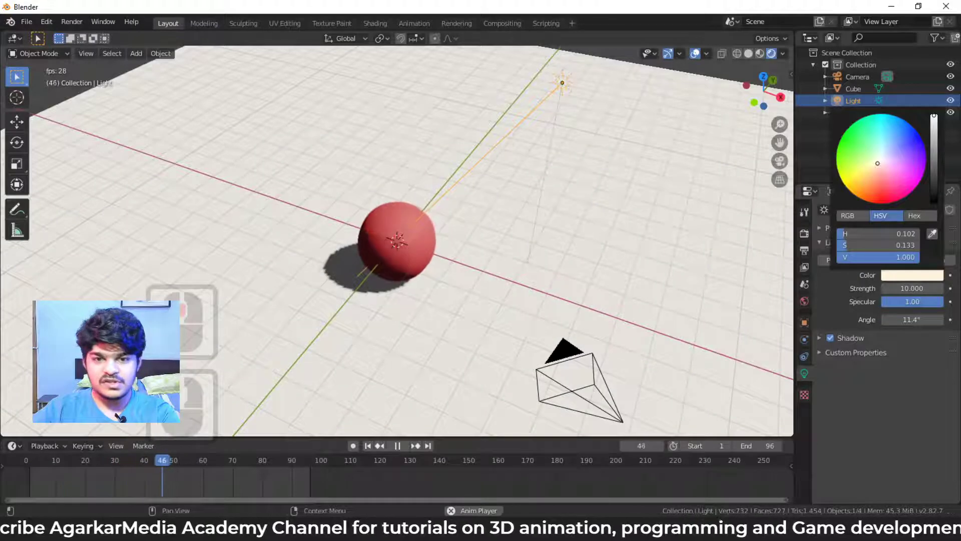
Add a Subdivision Surface modifier to the cube and set its viewport subdivisions to 2.
scroll(496, 211, up, 2)
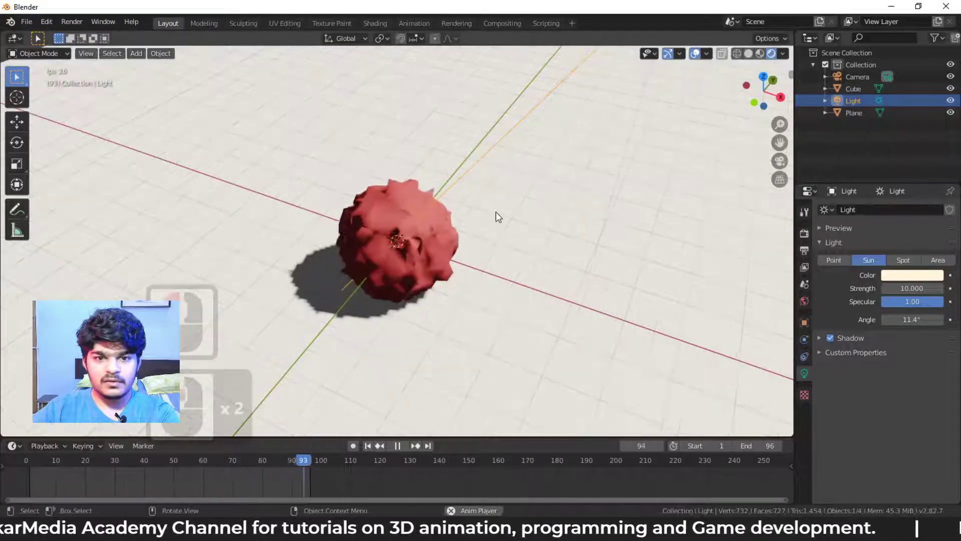
middle_drag(496, 211, 450, 193)
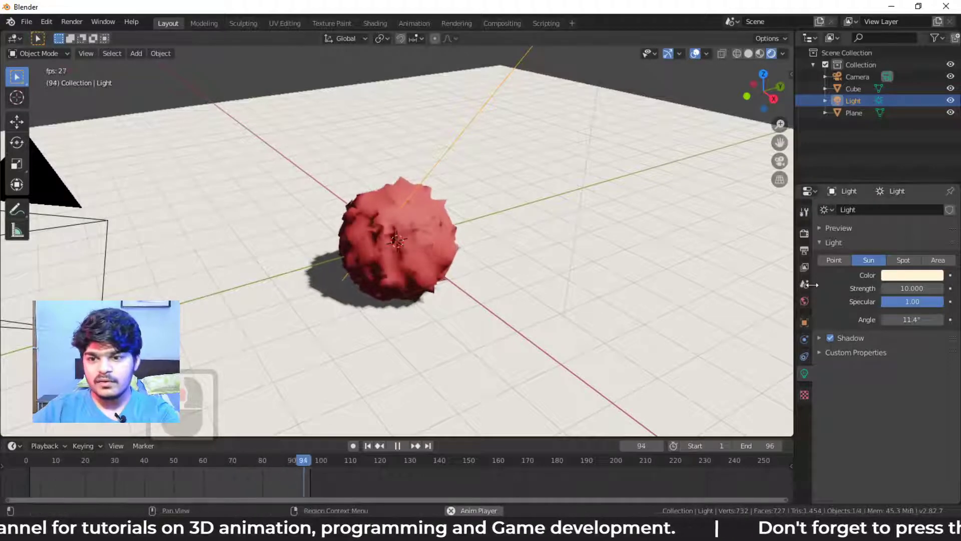
click(416, 248)
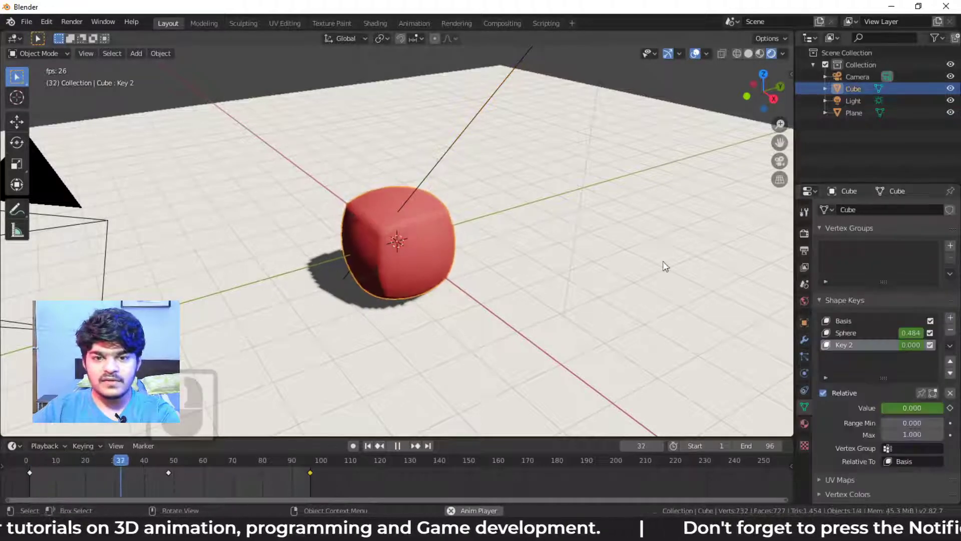
click(804, 340)
click(863, 209)
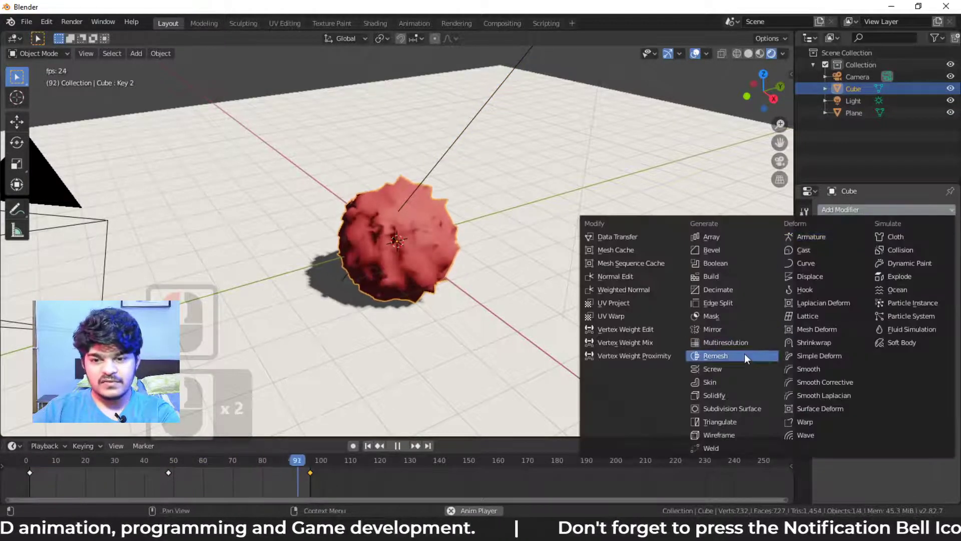
click(728, 408)
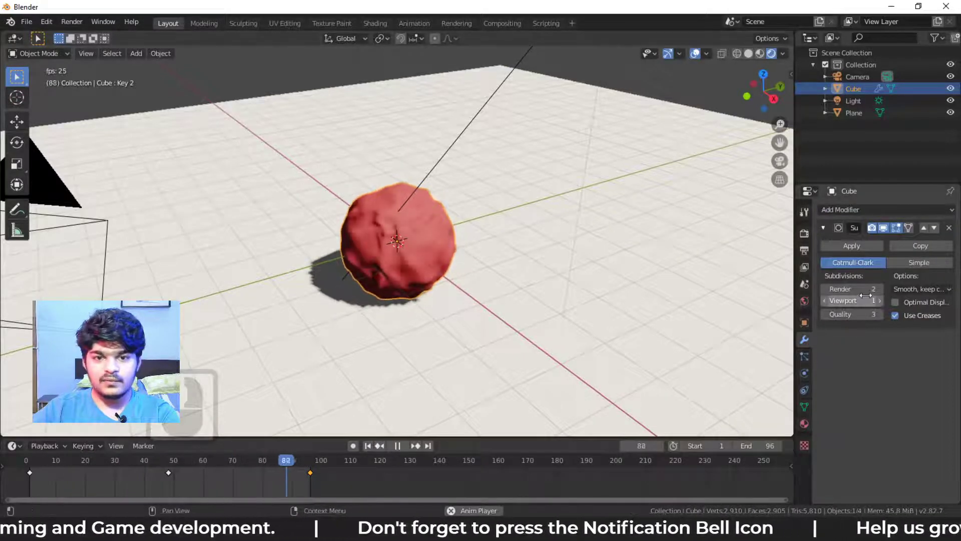
click(880, 300)
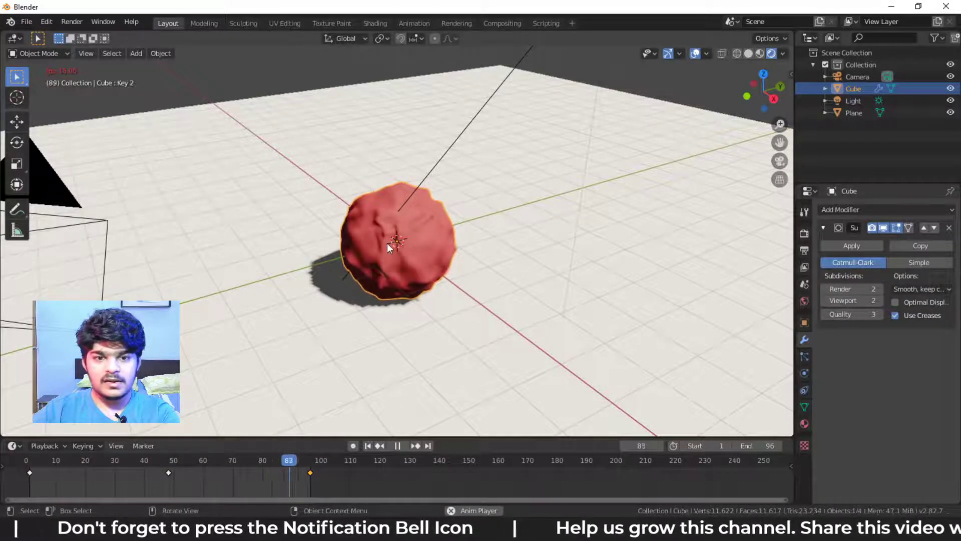
Inspect the subdivided morphing mesh up close and stop the animation playback.
scroll(410, 244, up, 6)
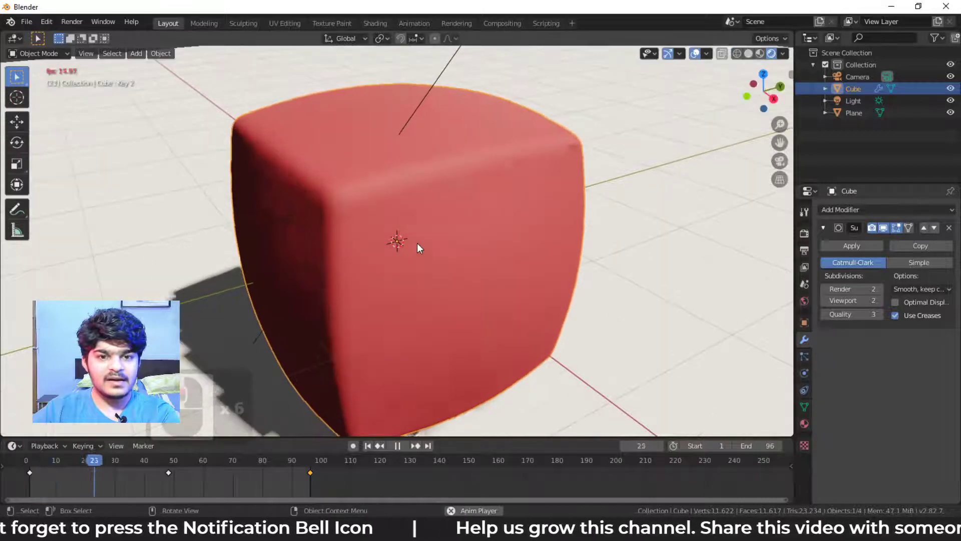
scroll(425, 248, down, 3)
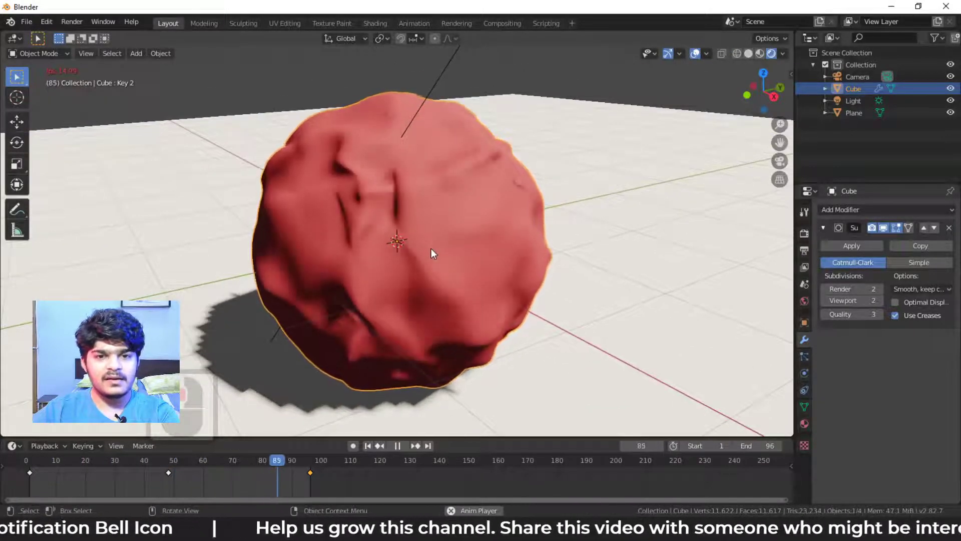
key(space)
scroll(454, 235, down, 7)
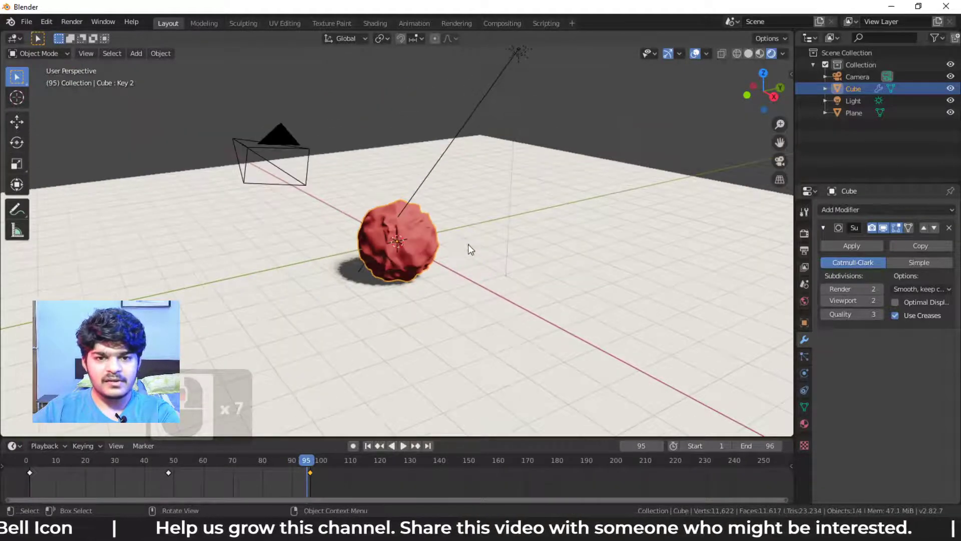
Rotate the sun light to about X 58.4°, Y 40.5°, Z 97.4° so the ball casts a longer shadow.
middle_drag(470, 249, 446, 250)
click(495, 62)
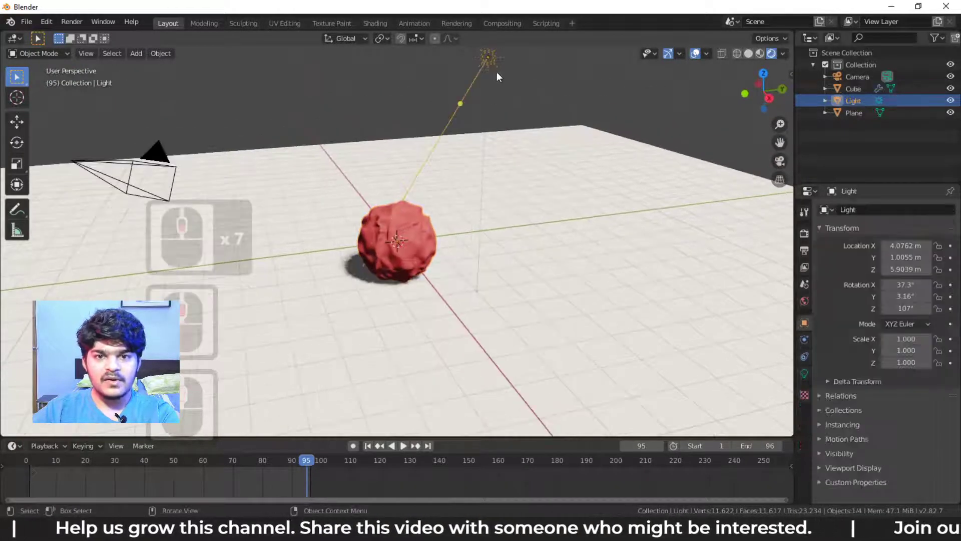
key(r)
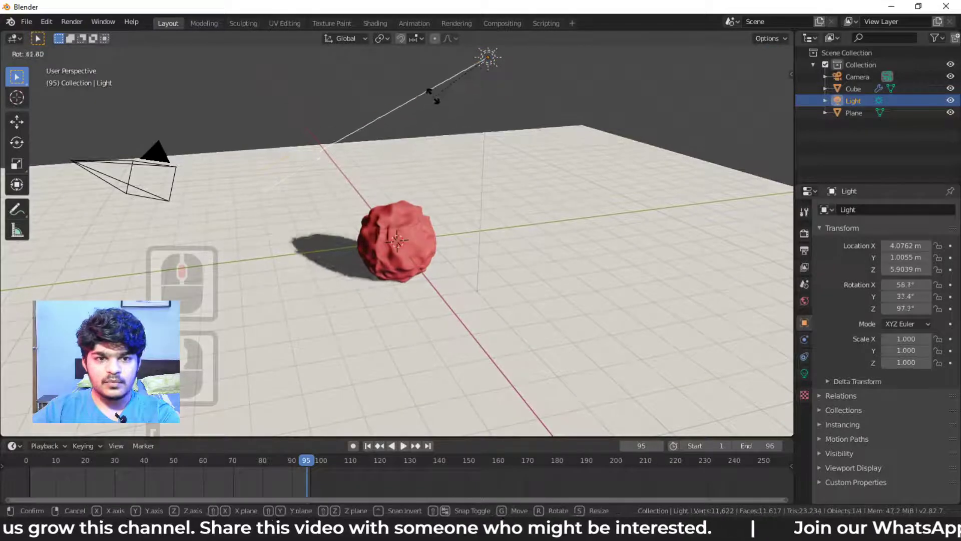
click(433, 93)
Enable Lock Camera to View in the camera view and reframe the shot closer to the ball from a lower, more frontal angle.
key(KP_0)
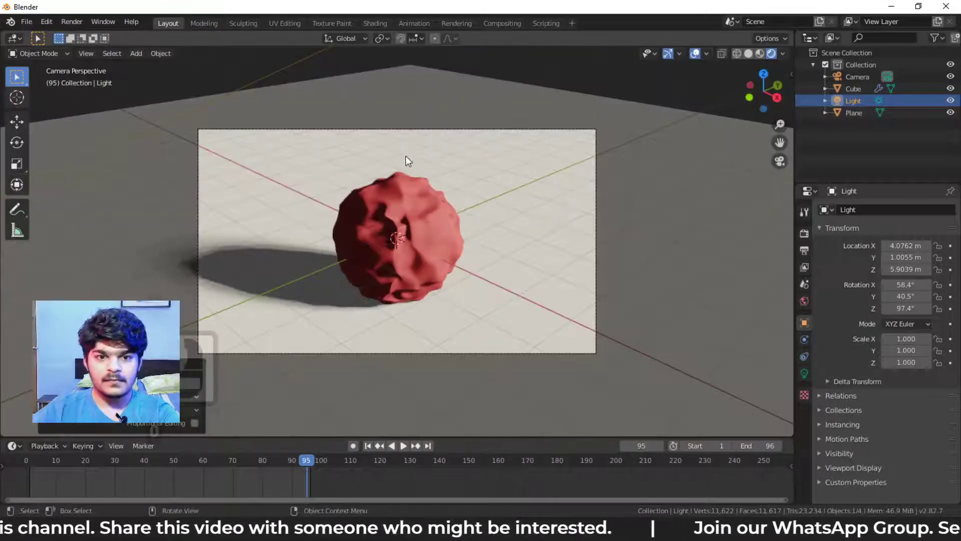
mouse_move(402, 200)
shift+middle_down()
mouse_move(422, 202)
mouse_move(405, 199)
shift+middle_up()
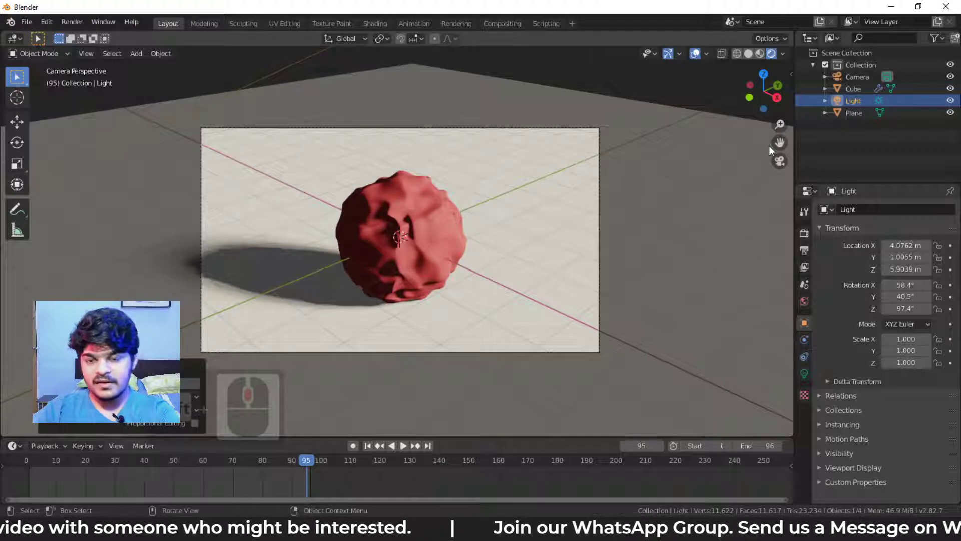
key(n)
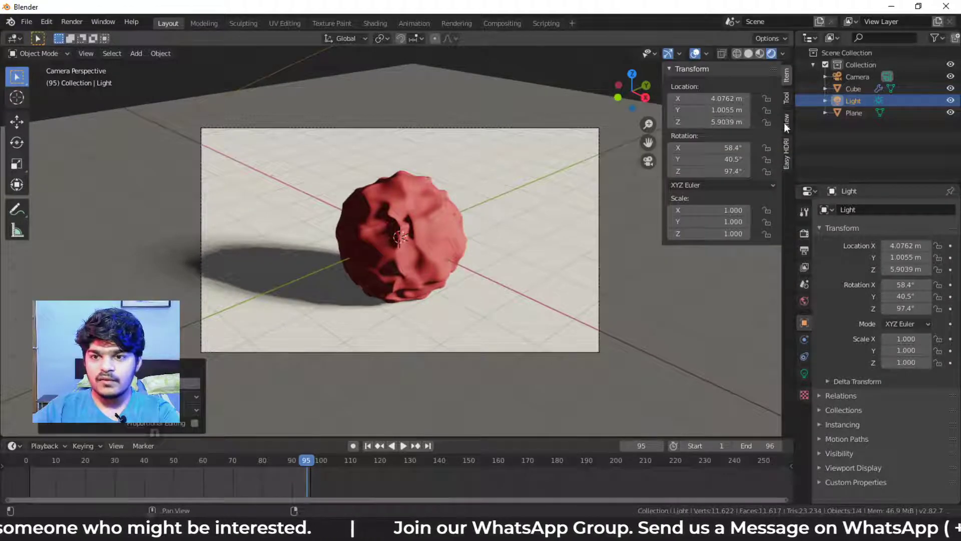
click(787, 99)
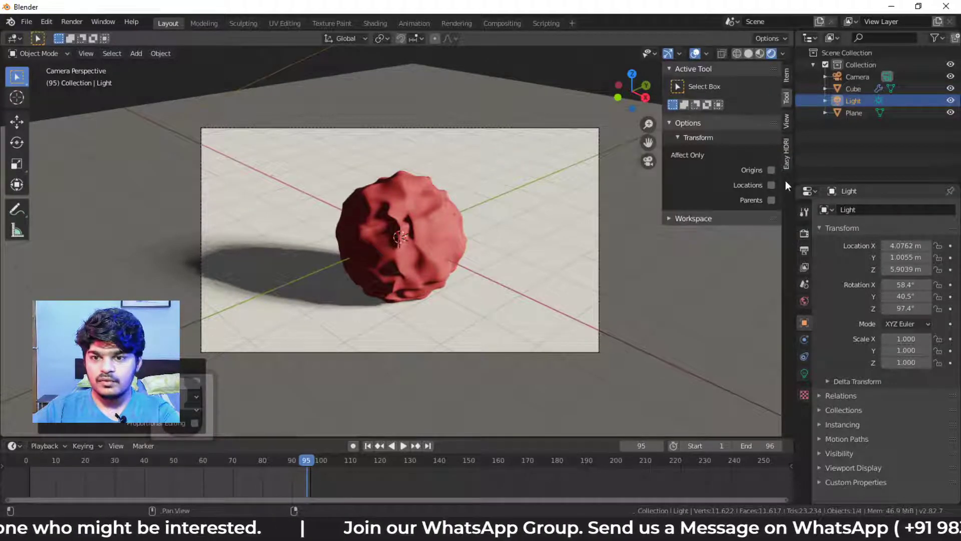
click(785, 126)
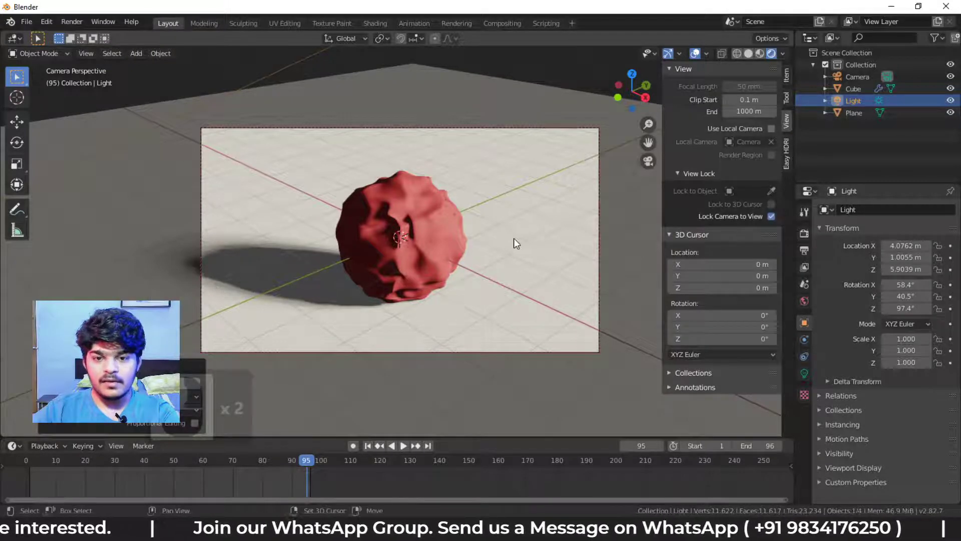
middle_drag(514, 239, 454, 229)
scroll(454, 229, up, 1)
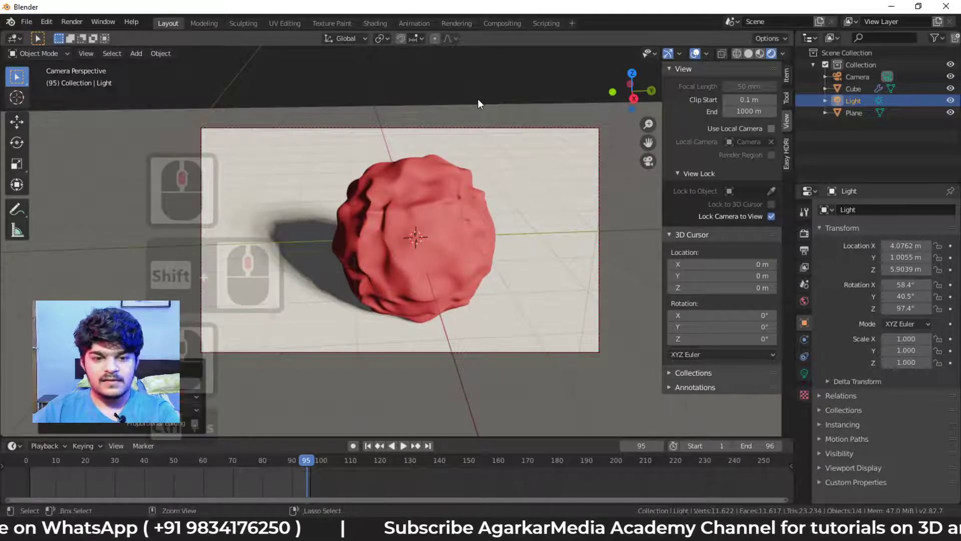
Save the project to the Desktop as ball.blend.
key(ctrl+s)
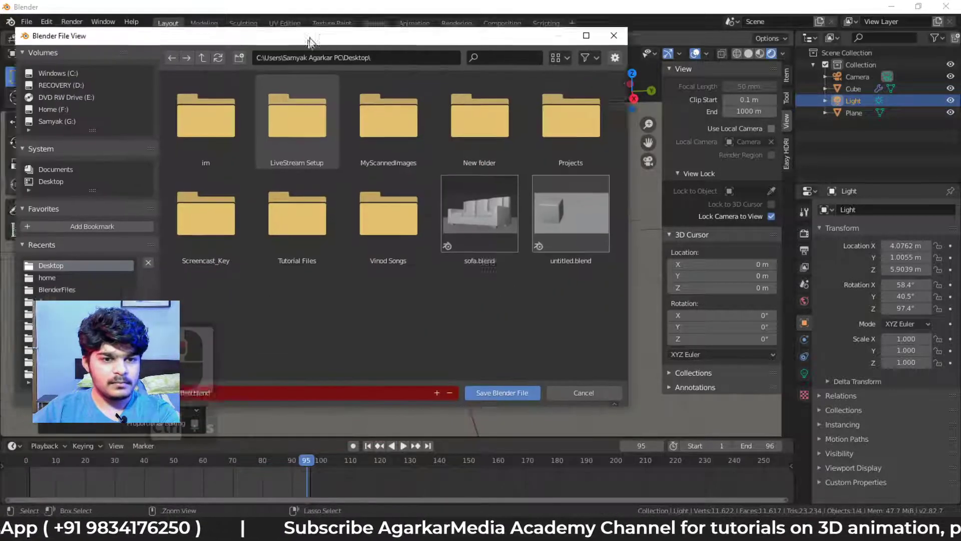
click(252, 393)
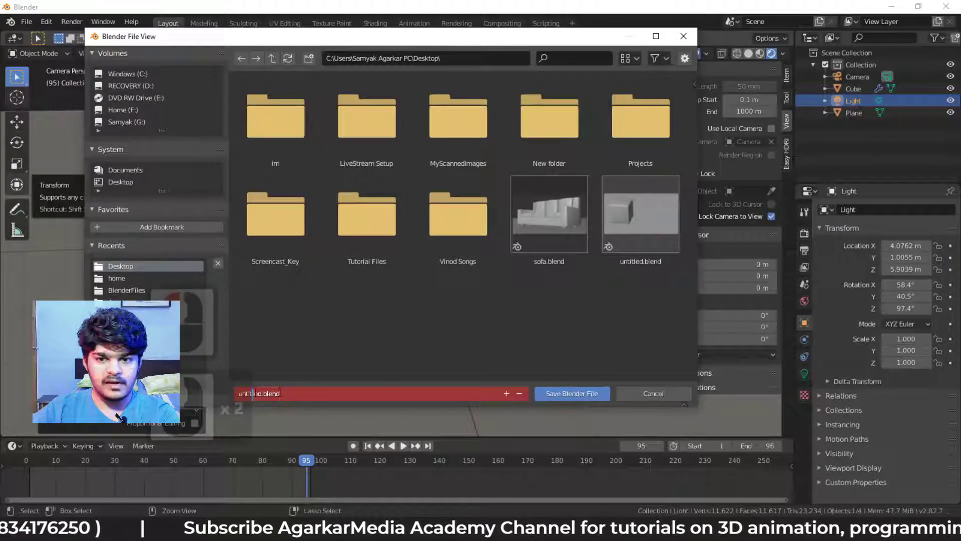
double_click(253, 393)
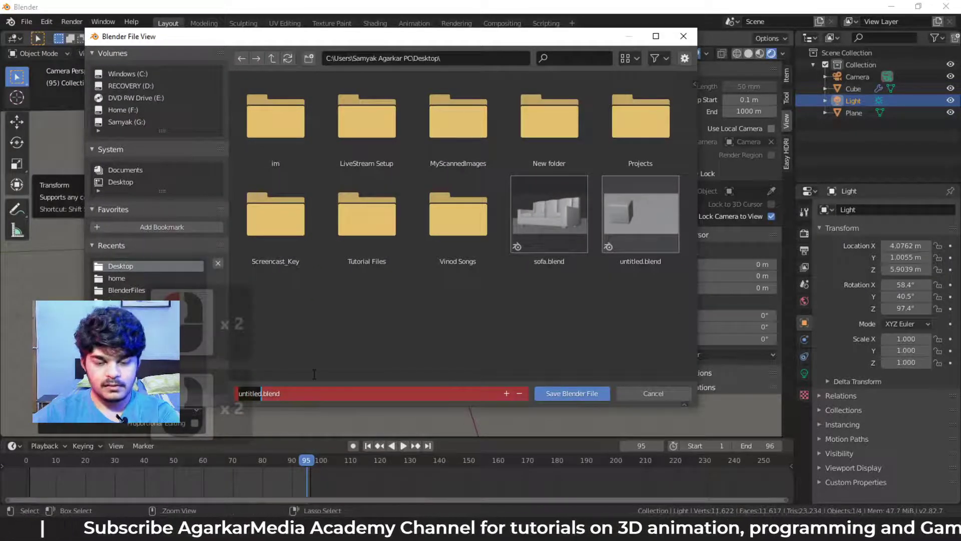
text(ball)
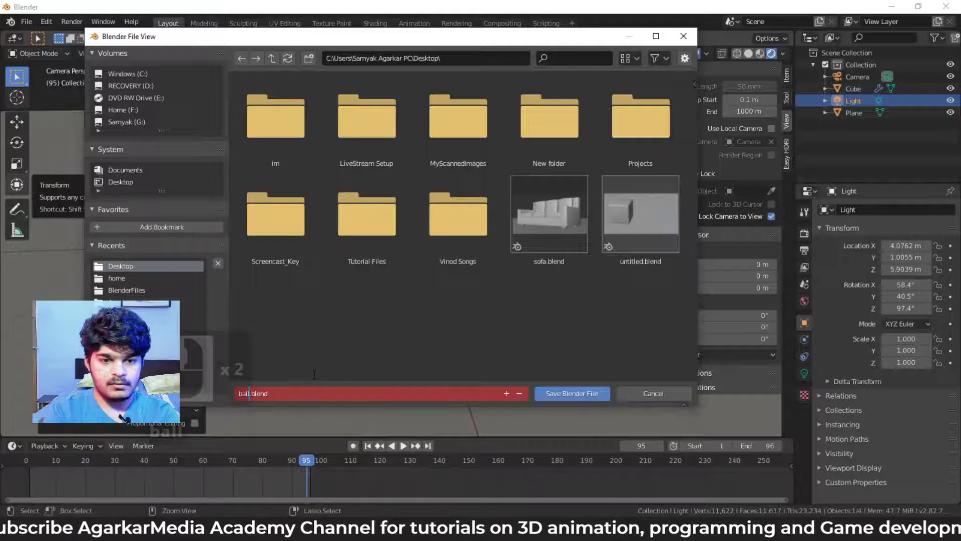
click(573, 393)
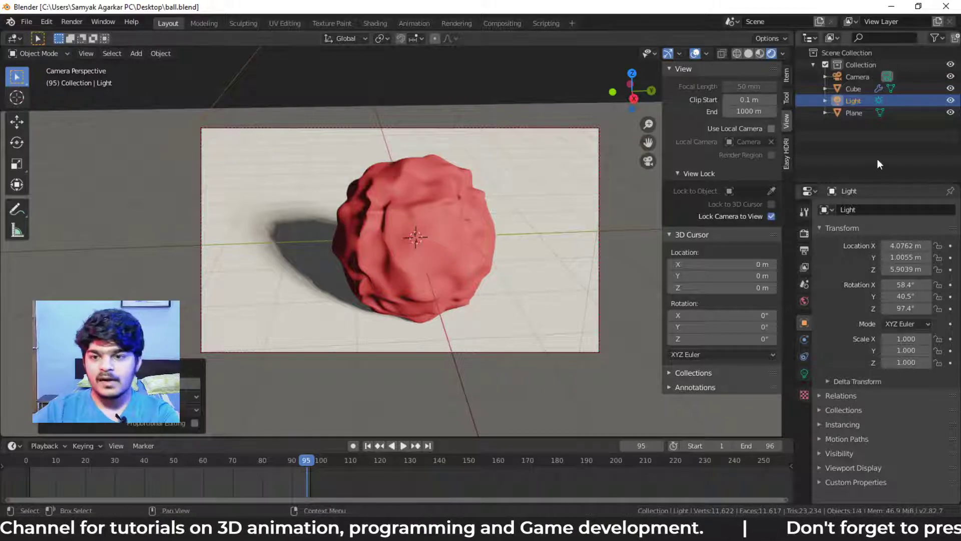
Enable Ambient Occlusion and Bloom in the Eevee render settings with Screen Space Reflections off, and save the project.
click(804, 233)
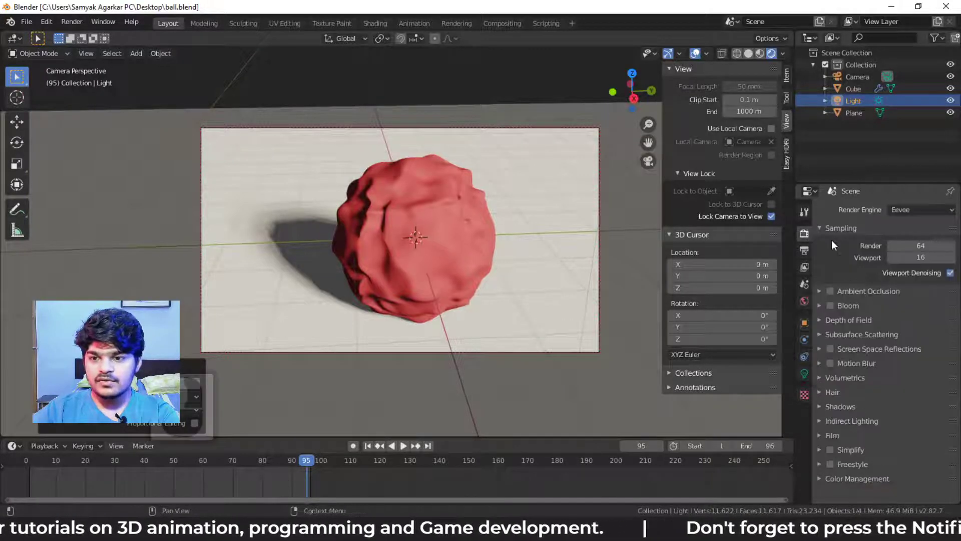
click(829, 291)
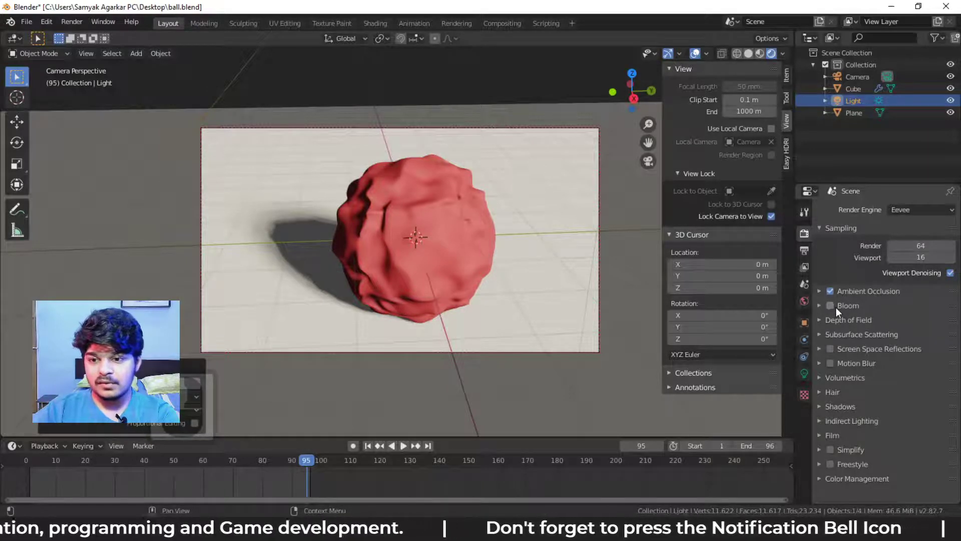
click(832, 305)
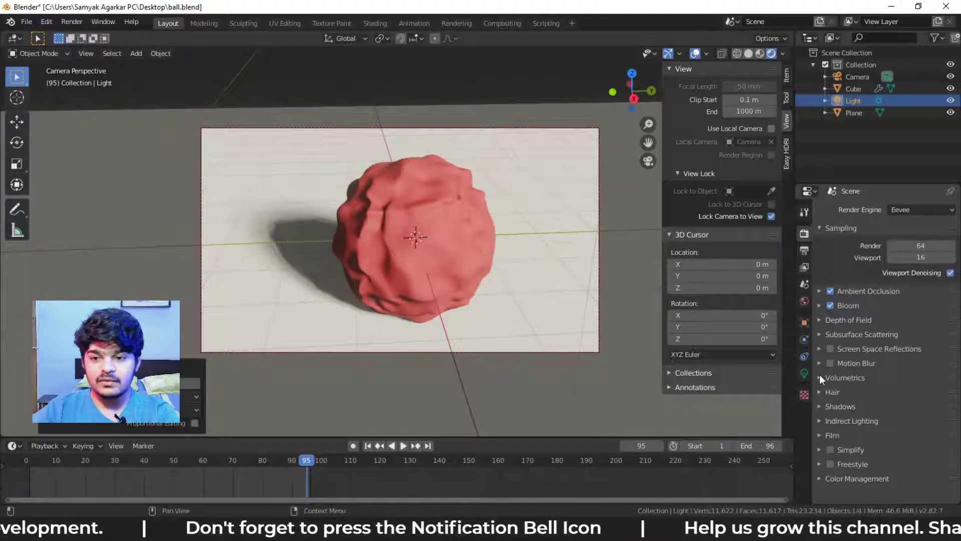
click(830, 350)
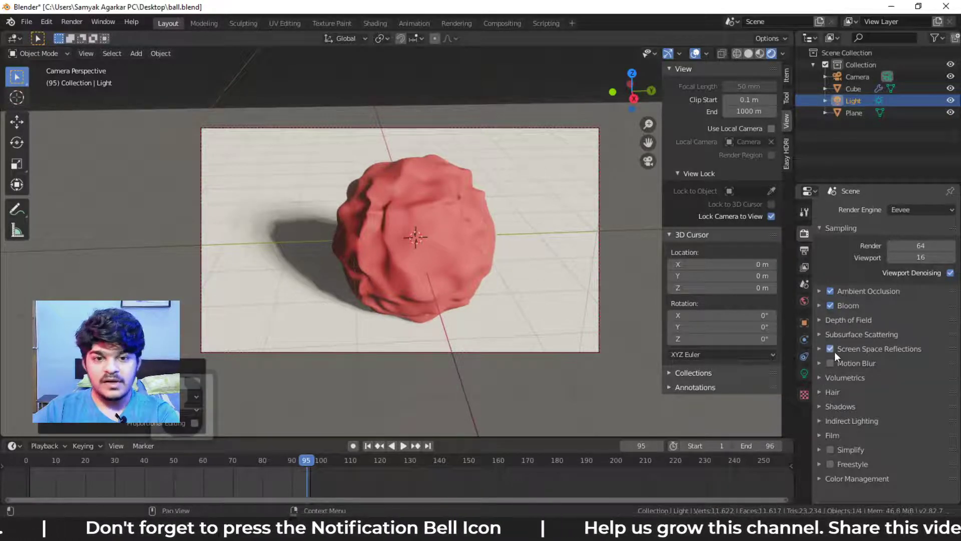
click(830, 349)
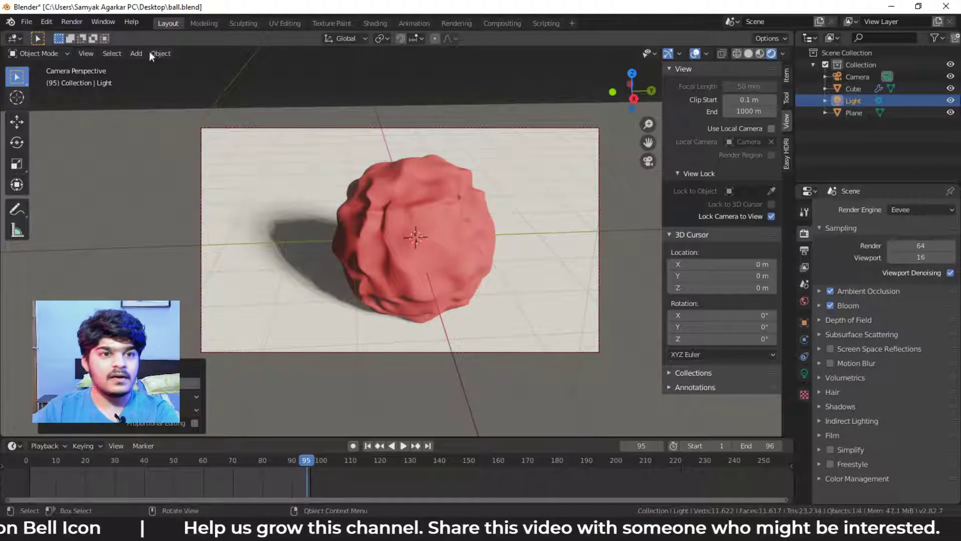
key(ctrl+s)
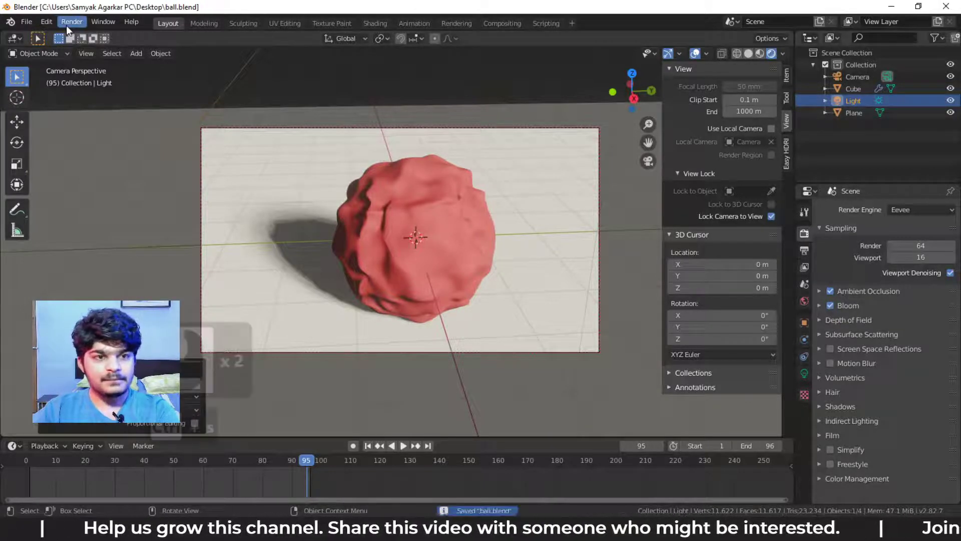
Bring up the render commands for the ball scene.
click(46, 23)
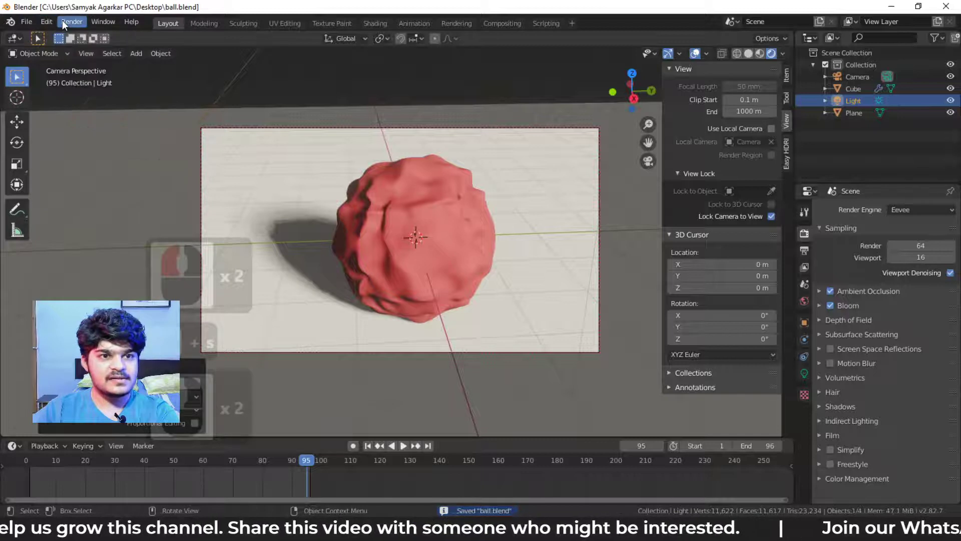
click(64, 21)
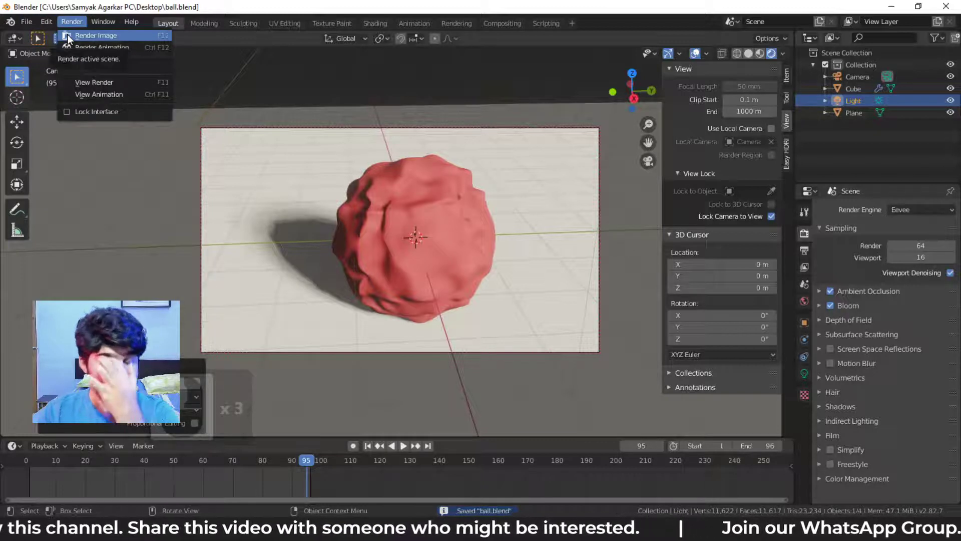